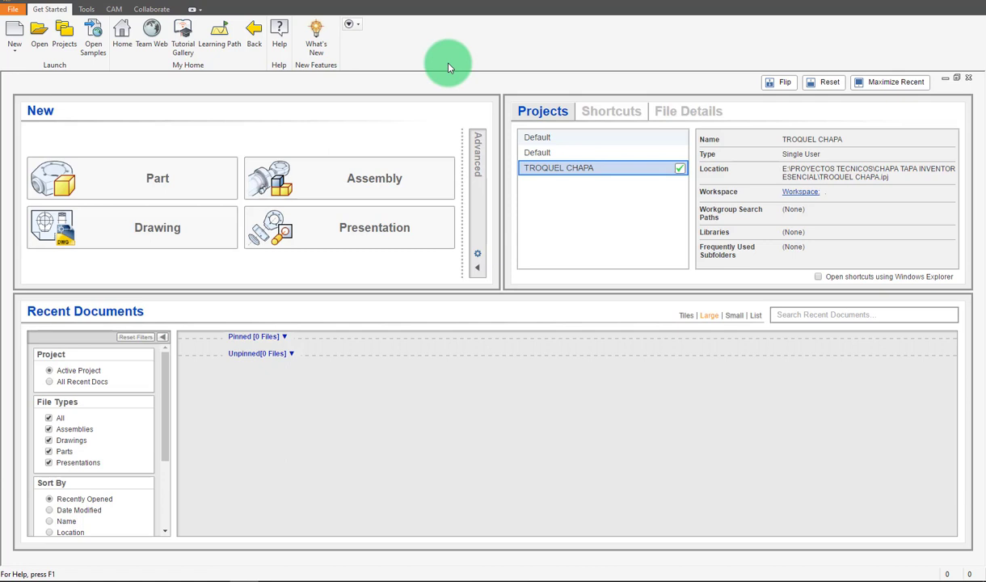
Create a new part from the metric Standard (mm).ipt template
left_click(16, 33)
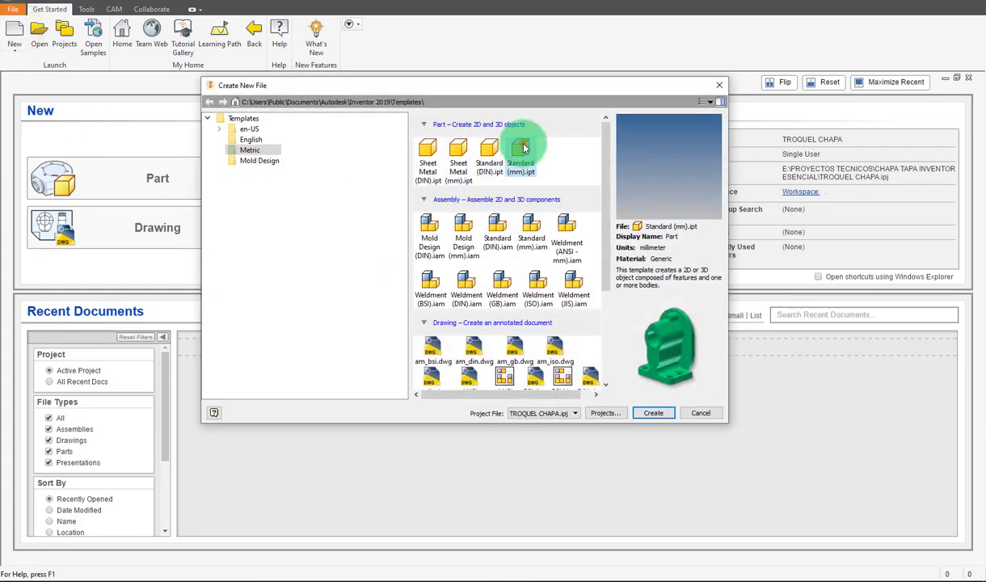
double_click(521, 148)
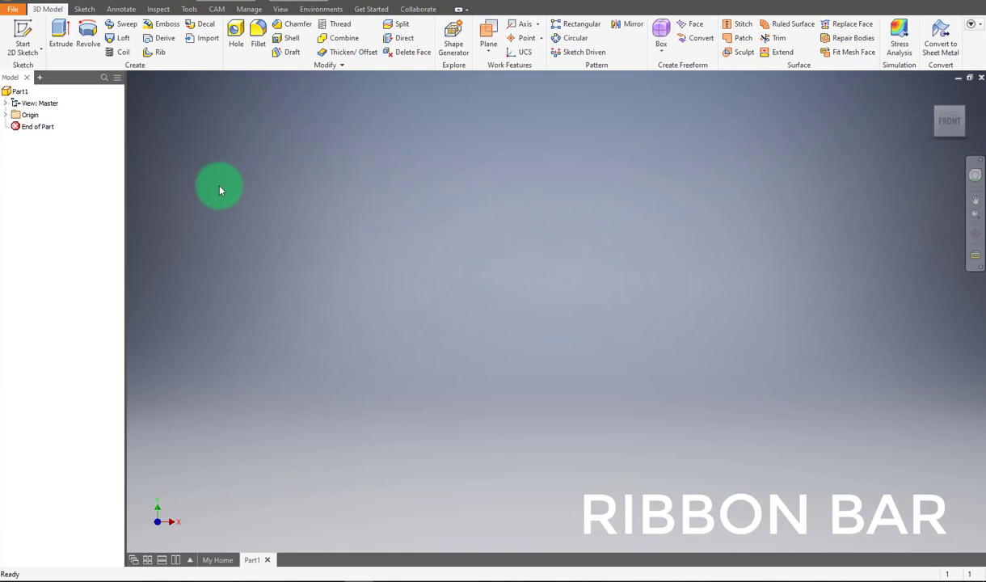
Compare the command sets available for 3D modelling, sketching and inspection
left_click(79, 12)
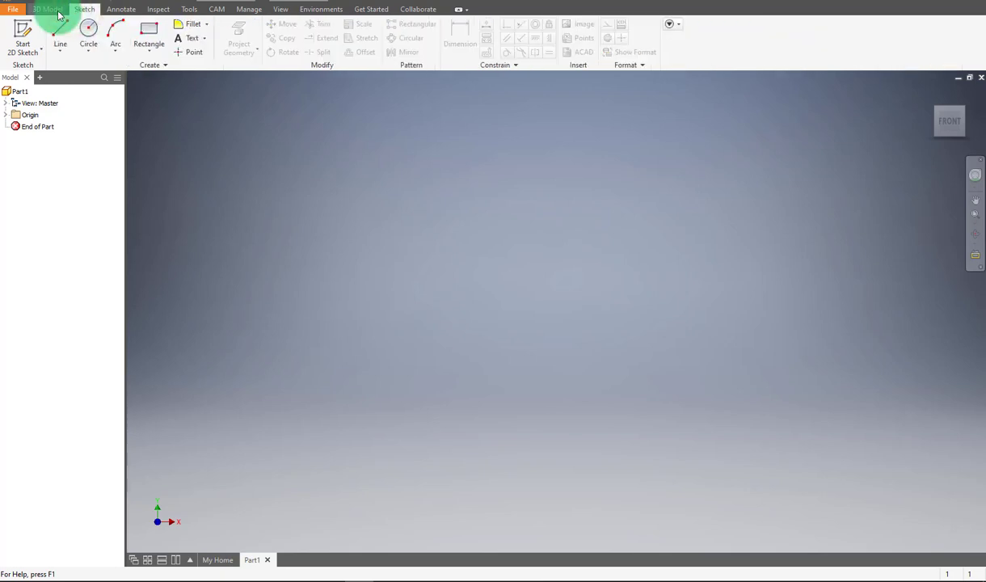
left_click(58, 12)
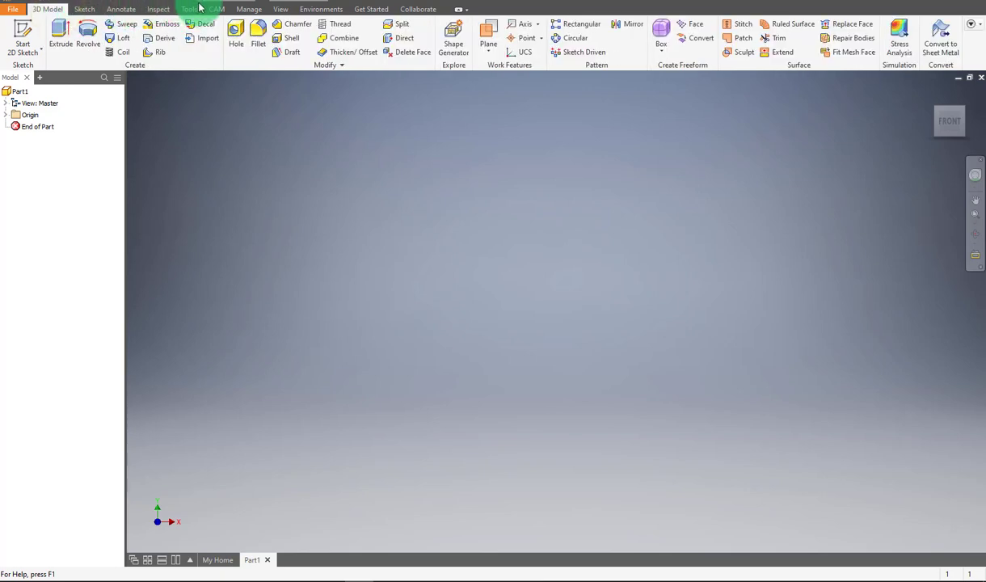
left_click(156, 9)
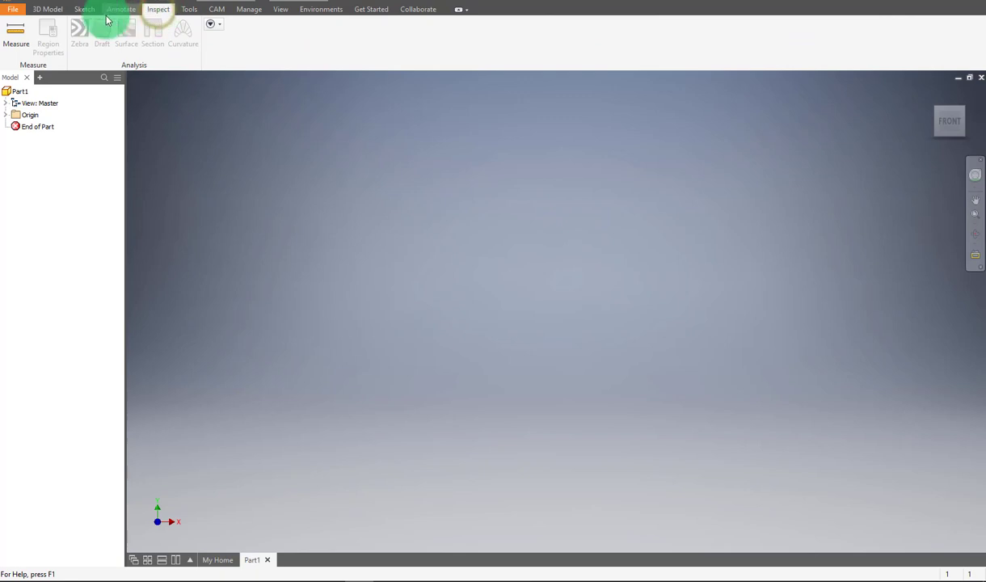
left_click(54, 11)
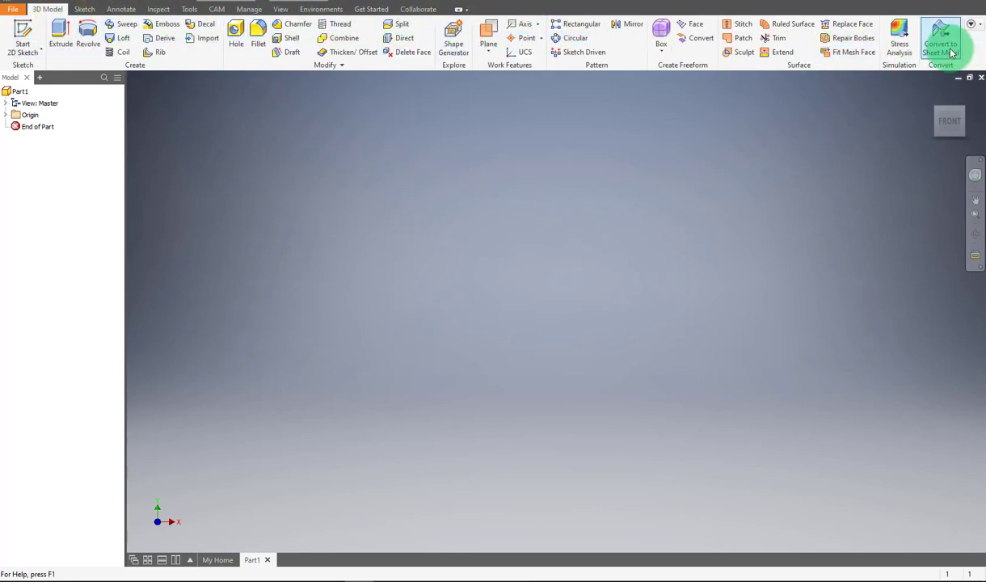
left_click(83, 10)
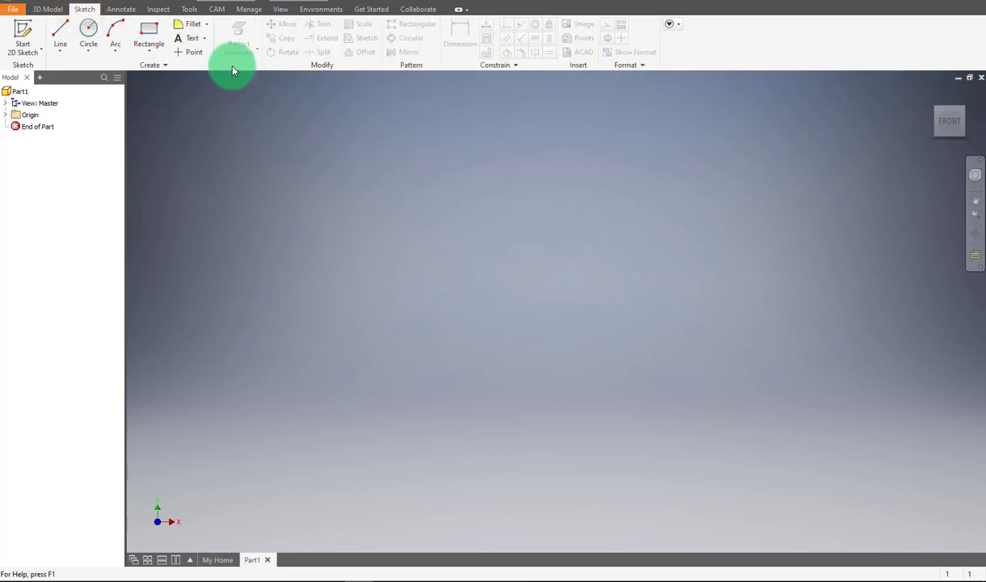
left_click(49, 9)
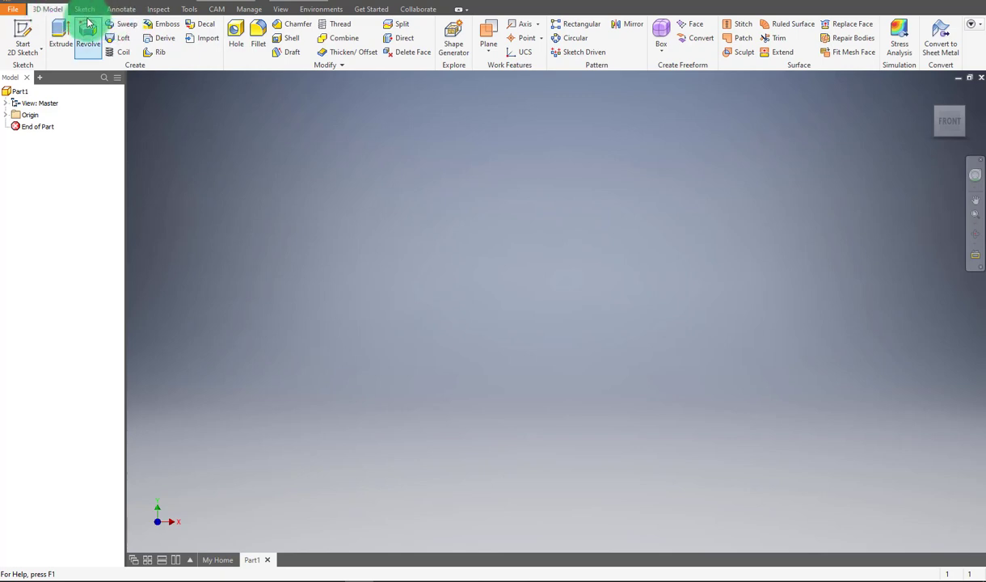
left_click(85, 9)
left_click(48, 10)
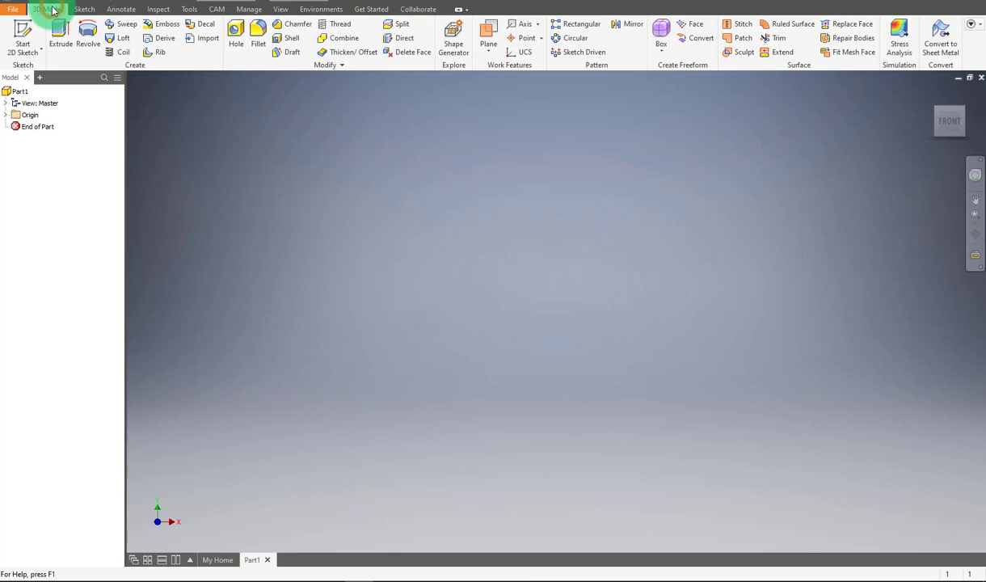
left_click(85, 10)
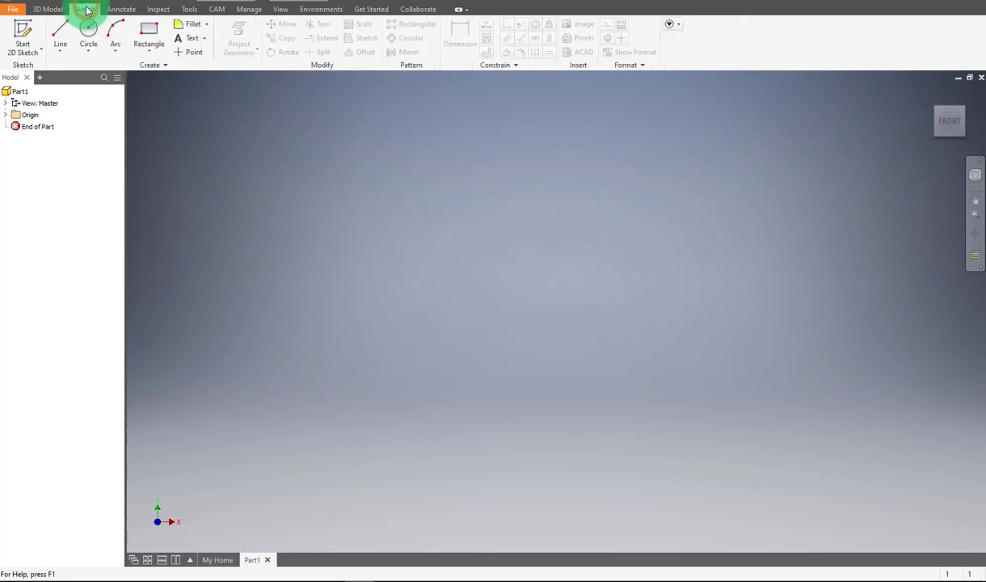
left_click(46, 9)
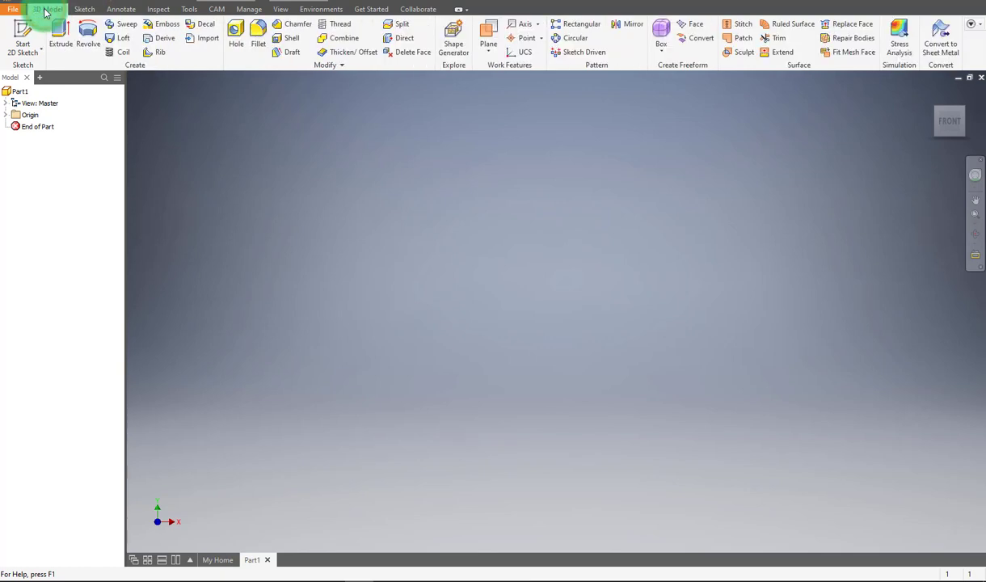
left_click(82, 10)
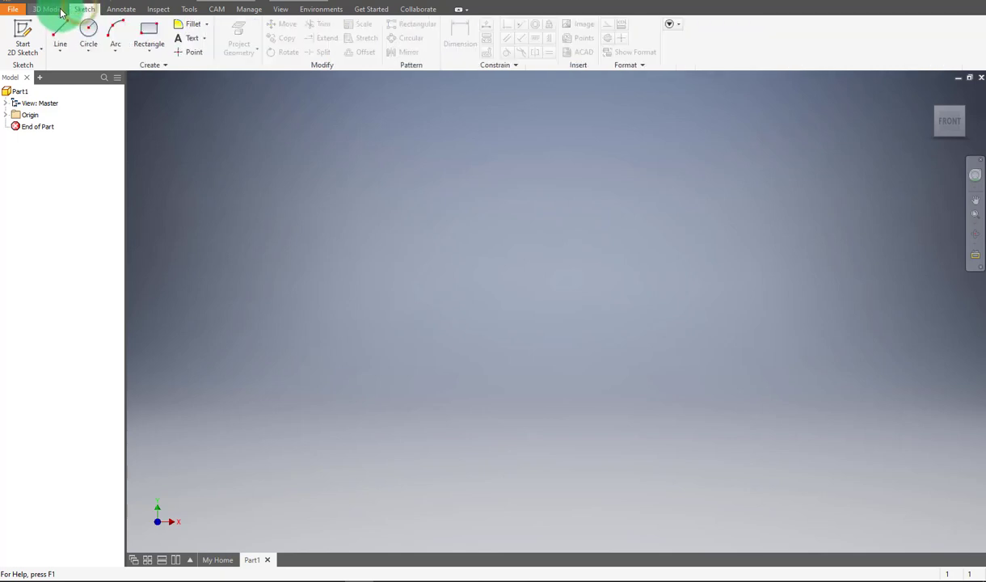
left_click(47, 10)
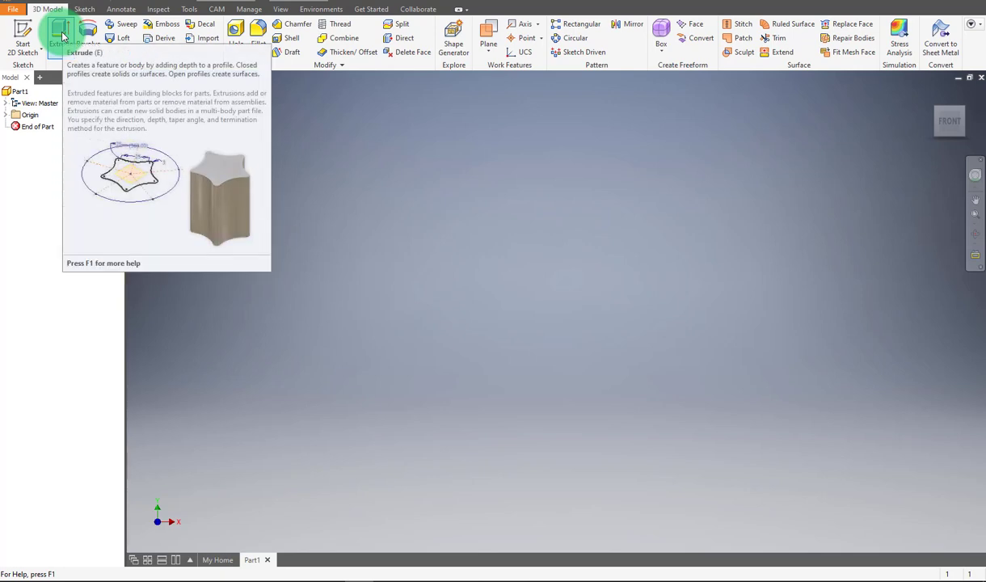
left_click(61, 33)
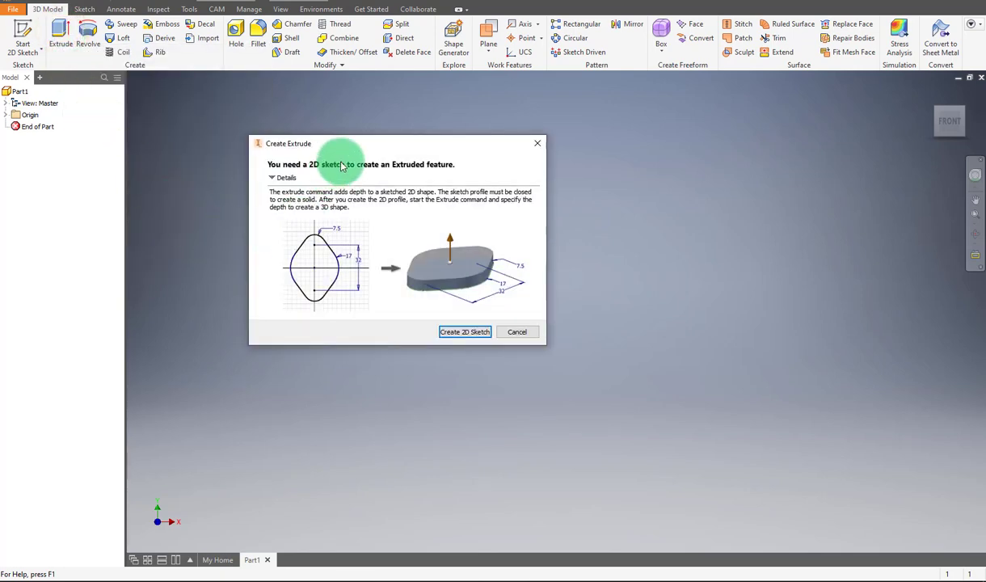
left_click_drag(389, 145, 426, 145)
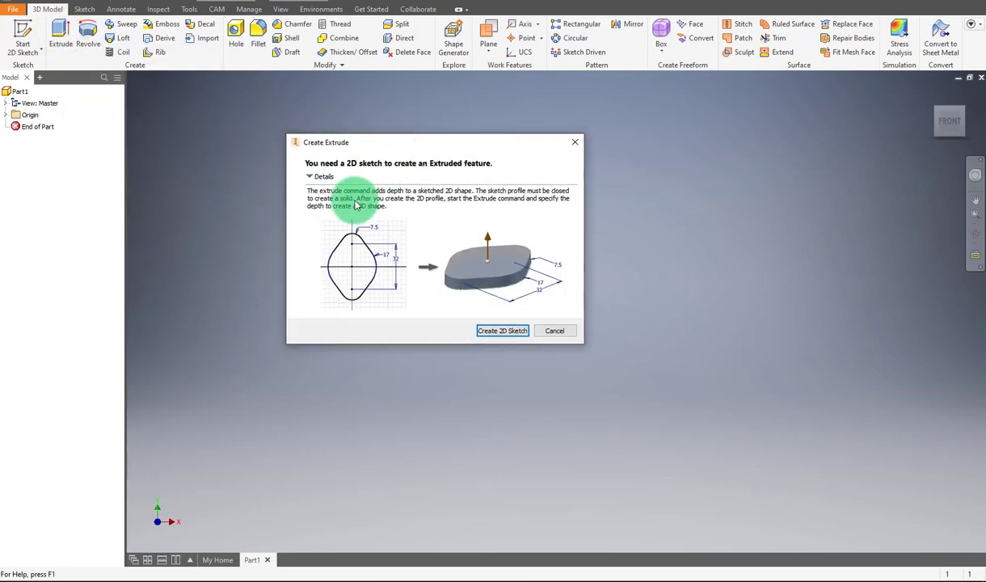
left_click_drag(438, 149, 477, 144)
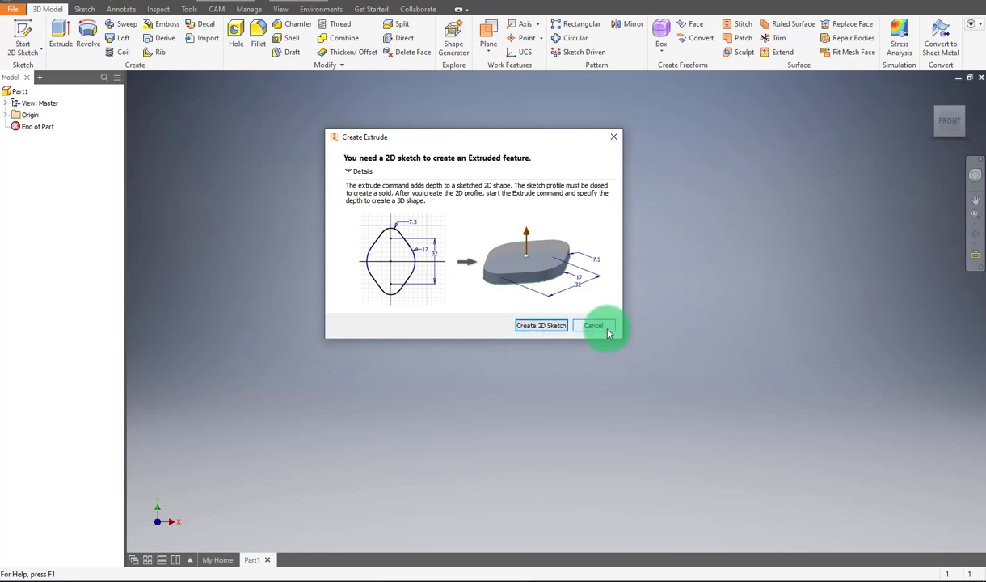
left_click(594, 325)
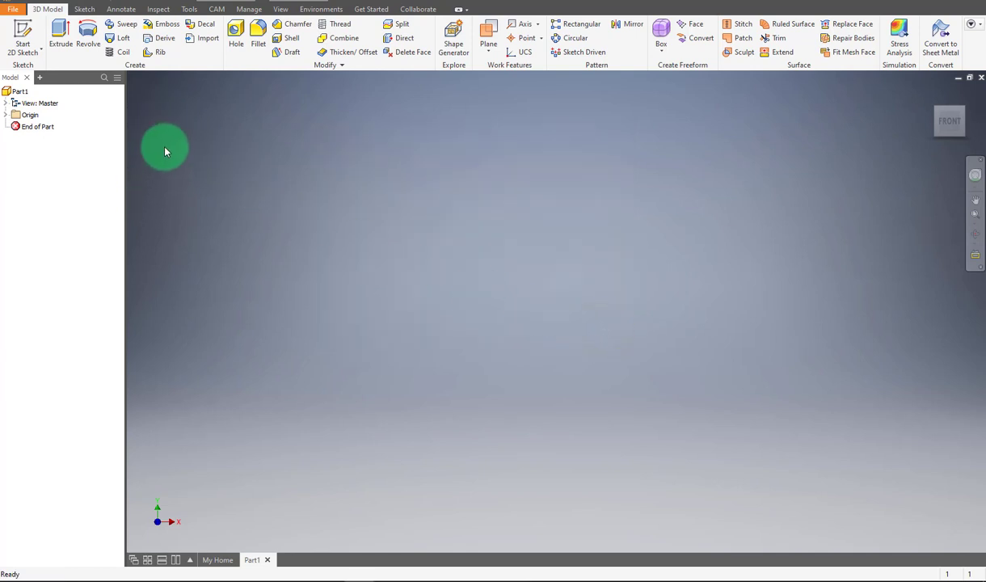
left_click(90, 46)
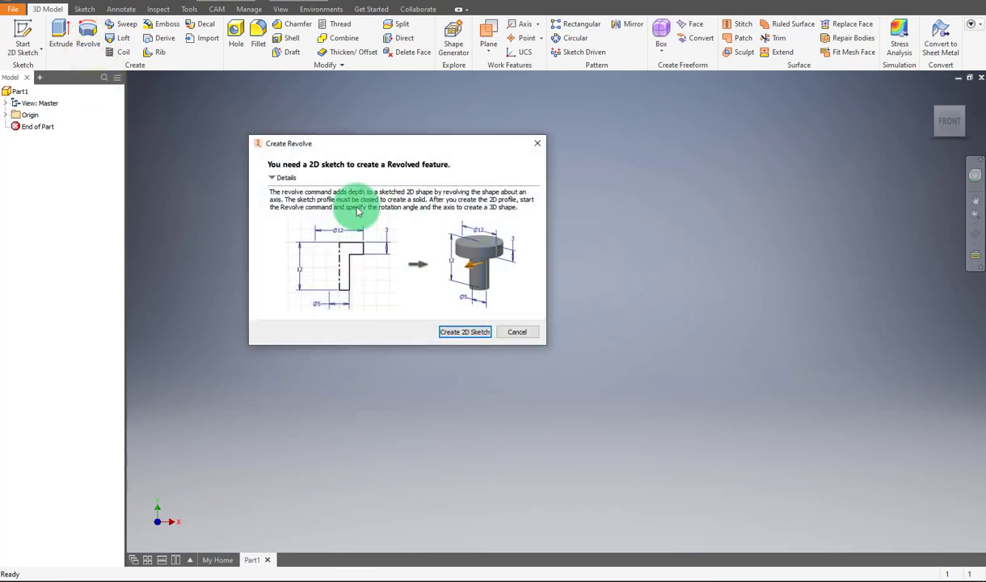
left_click(517, 332)
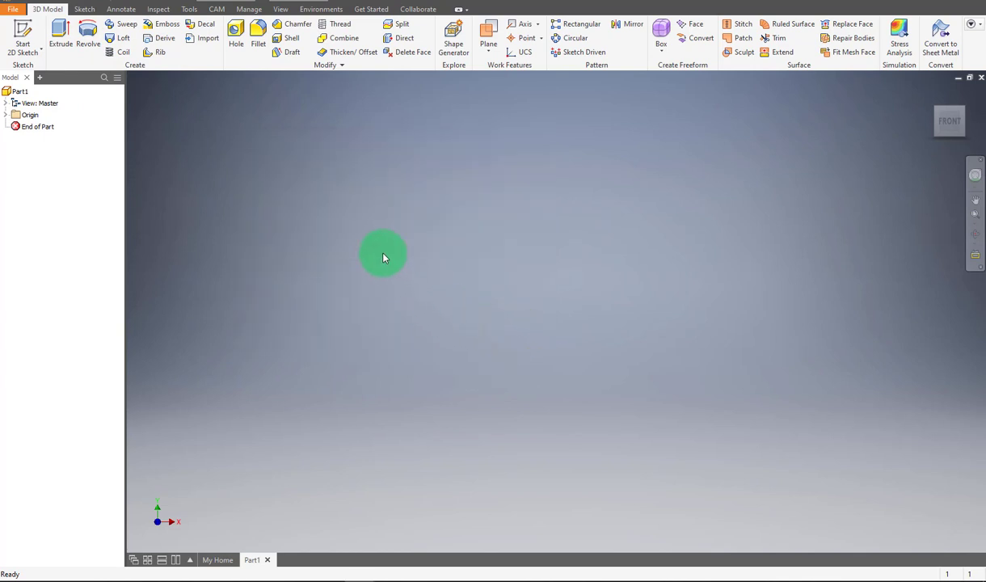
Sketch a rectangle around the origin on the front plane and extrude it 10 mm into a solid block
left_click(23, 30)
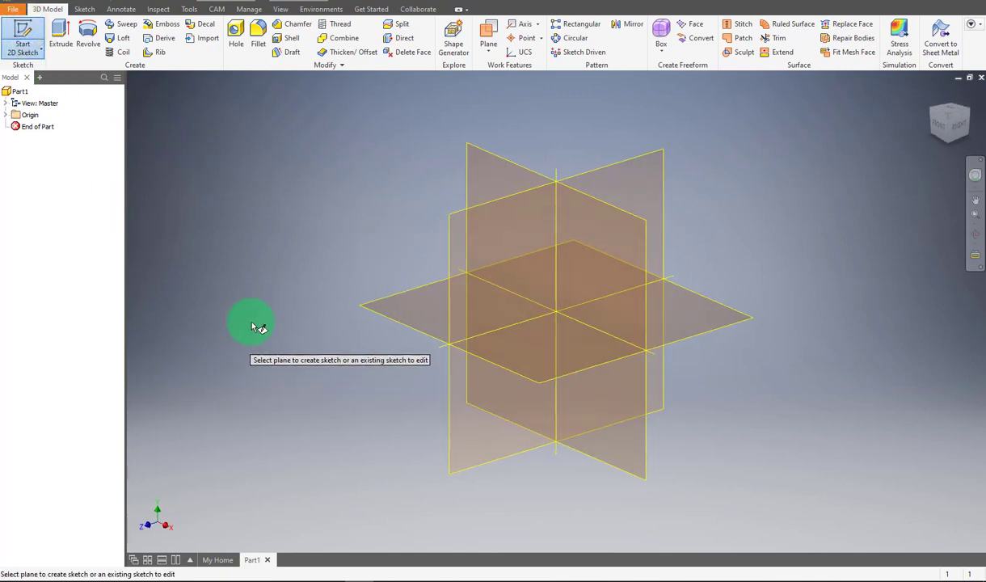
left_click(457, 152)
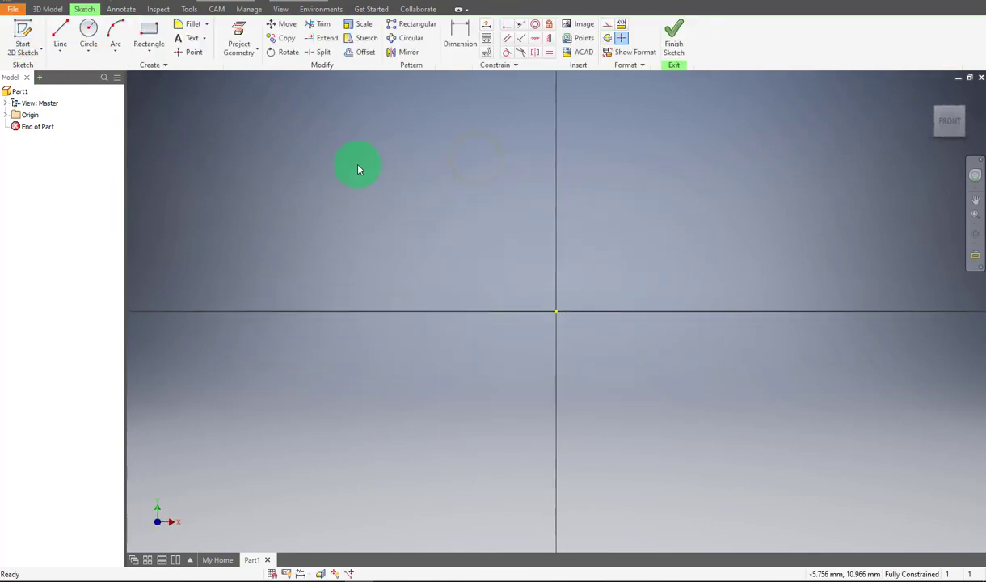
left_click(439, 276)
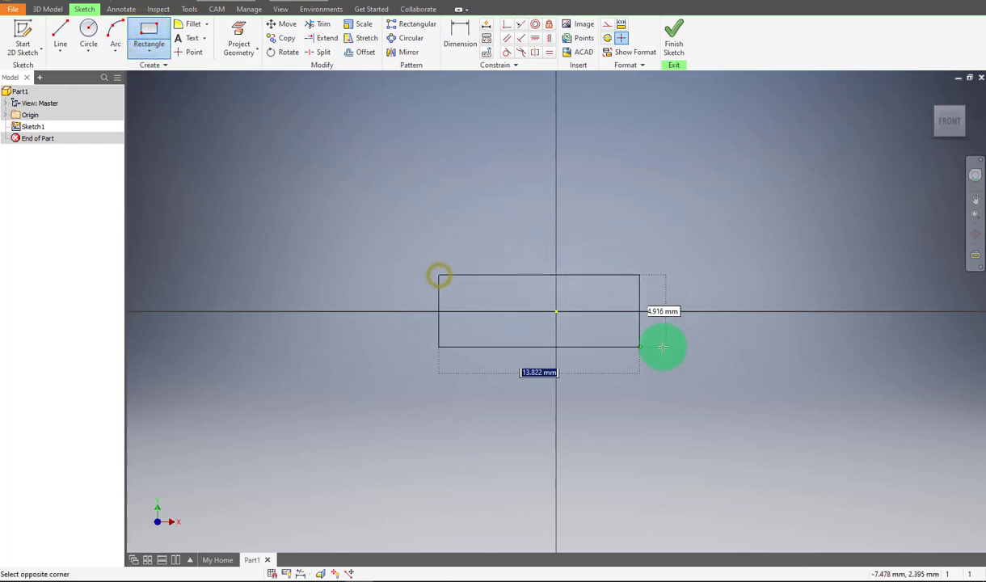
left_click(697, 360)
left_click(673, 32)
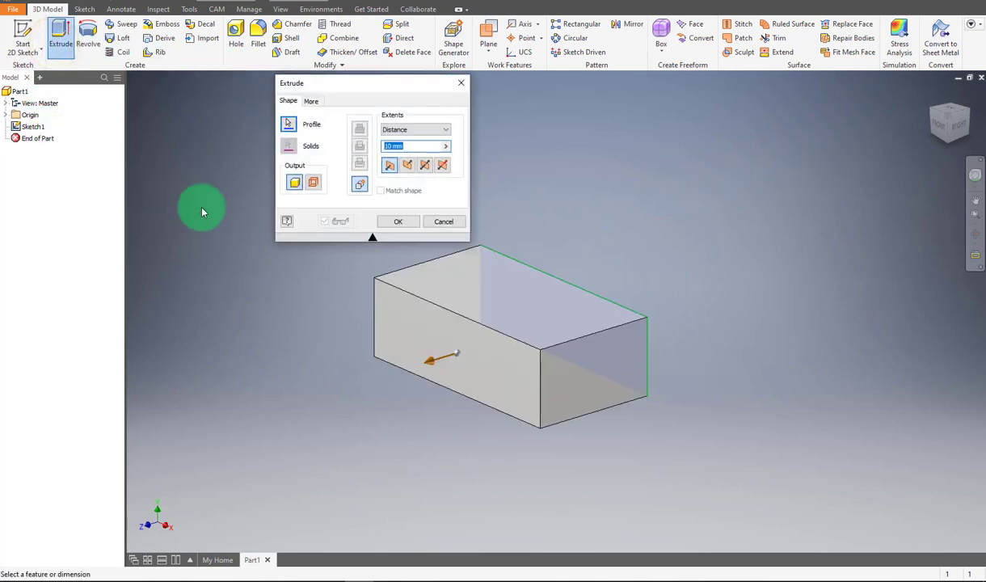
left_click(409, 223)
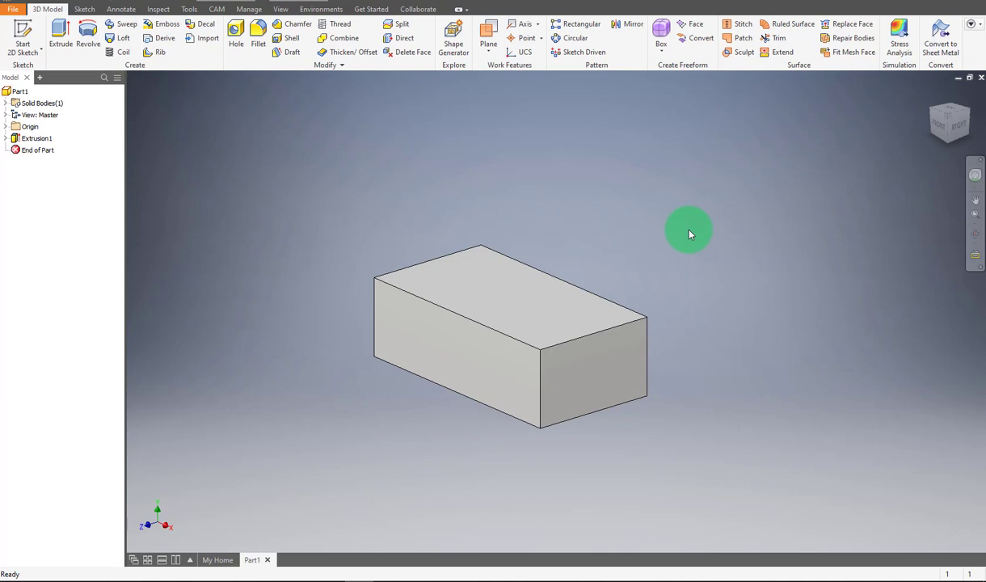
Turn on the Full Navigation Wheel and use its navigation tools to view the block from closer and other angles
left_click(975, 187)
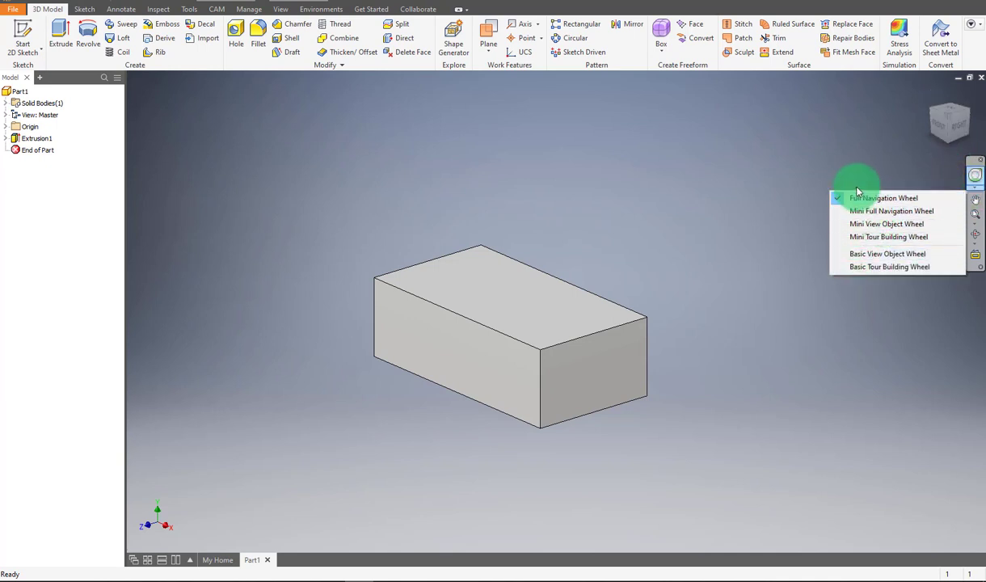
left_click(895, 156)
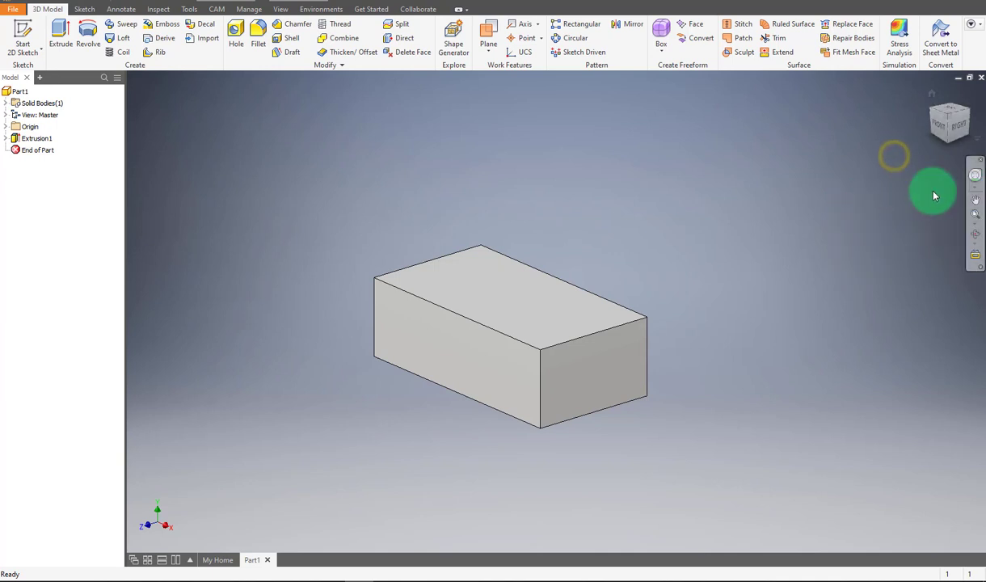
left_click(978, 177)
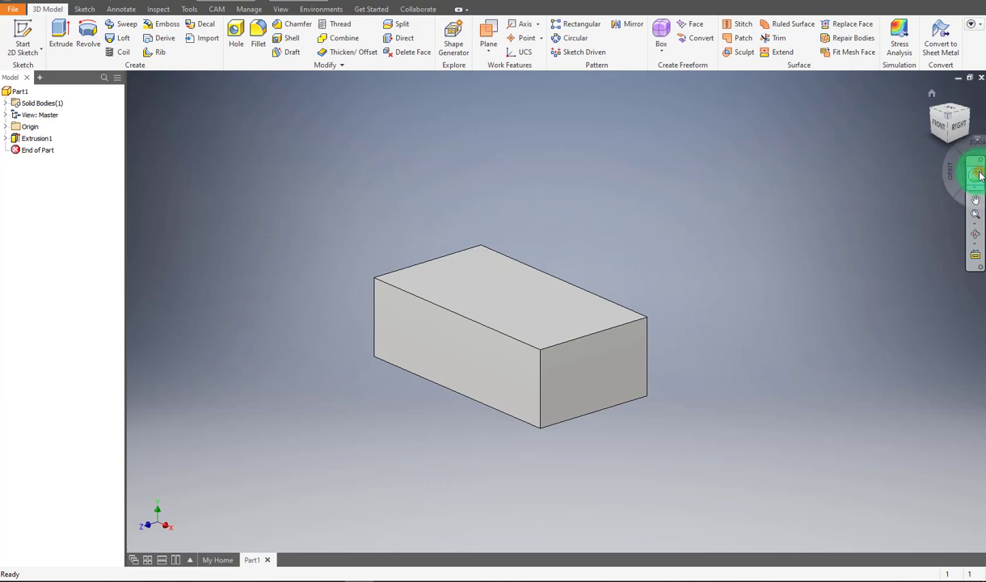
left_click_drag(979, 176, 399, 188)
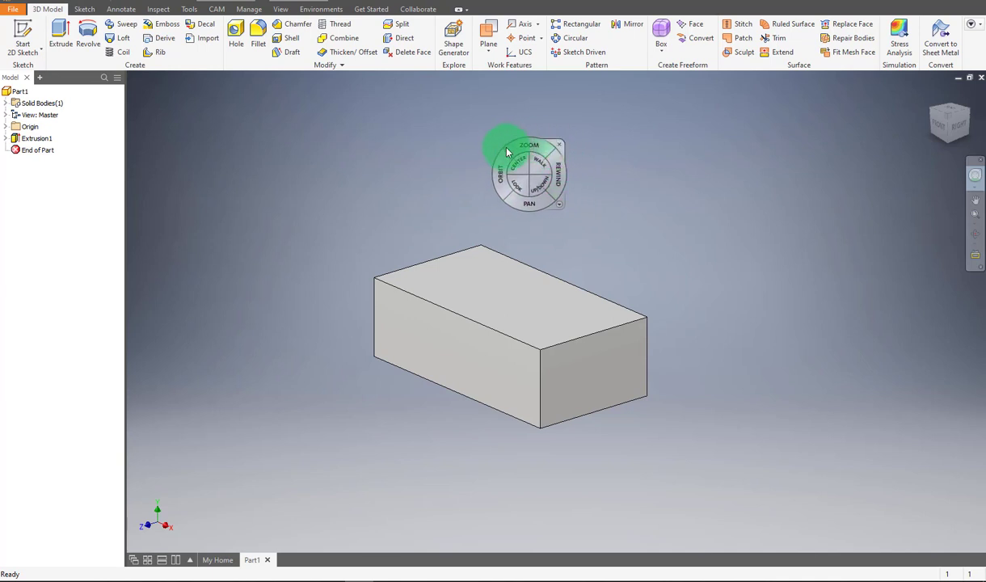
left_click_drag(529, 176, 598, 232)
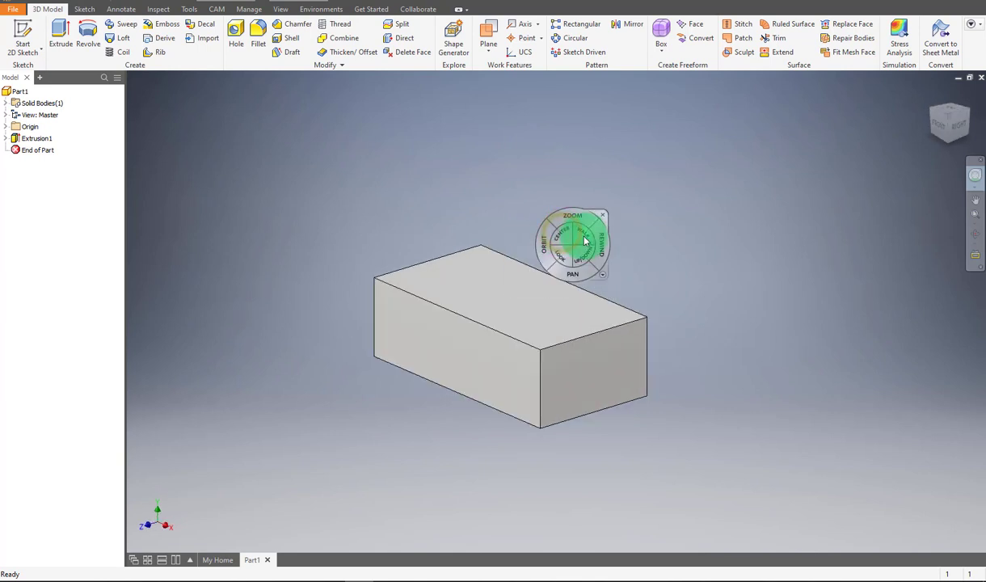
left_click(585, 236)
mouse_move(513, 444)
left_mouse_down()
mouse_move(468, 438)
mouse_move(544, 441)
mouse_move(537, 452)
mouse_move(524, 447)
mouse_move(522, 416)
mouse_move(515, 443)
left_mouse_up()
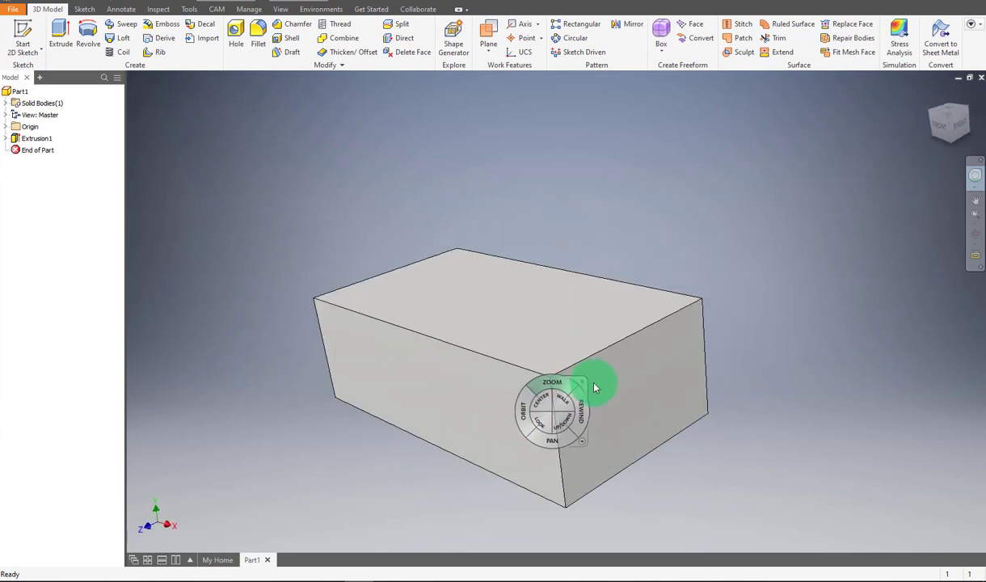
mouse_move(602, 409)
left_mouse_down()
mouse_move(599, 399)
mouse_move(524, 400)
mouse_move(645, 399)
mouse_move(521, 396)
mouse_move(652, 401)
mouse_move(522, 396)
mouse_move(640, 397)
mouse_move(634, 341)
mouse_move(587, 319)
mouse_move(547, 325)
mouse_move(654, 338)
mouse_move(529, 354)
mouse_move(657, 353)
mouse_move(538, 353)
mouse_move(615, 357)
mouse_move(542, 365)
mouse_move(636, 360)
mouse_move(530, 368)
mouse_move(632, 370)
mouse_move(577, 379)
left_mouse_up()
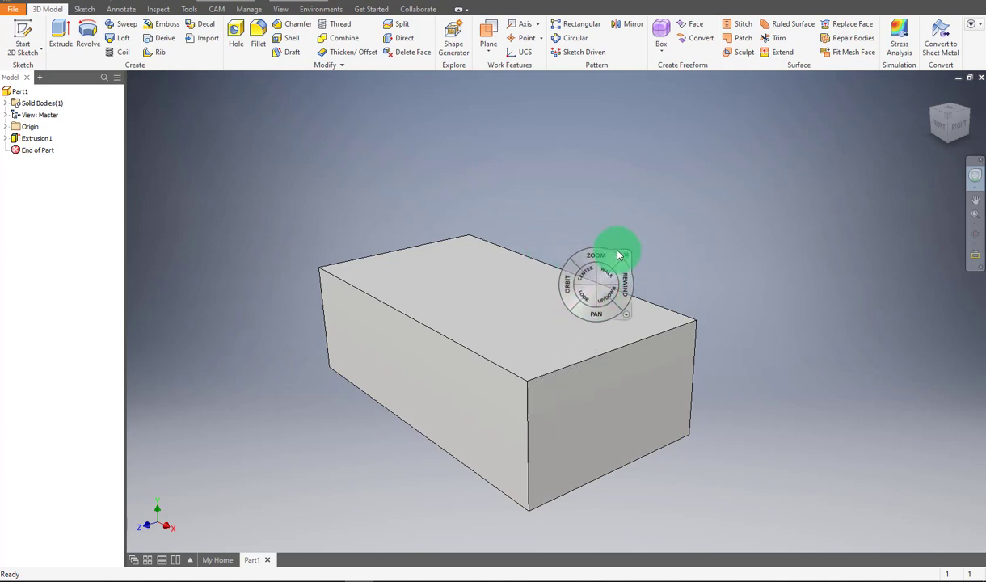
Switch to the Mini Tour Building Wheel and use it to change the view of the block
left_click(625, 319)
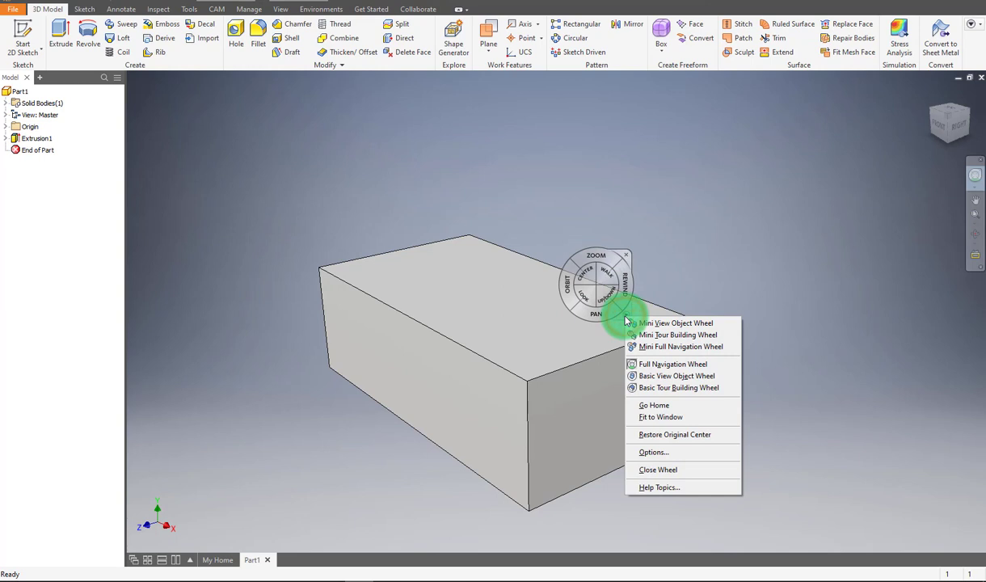
left_click(710, 336)
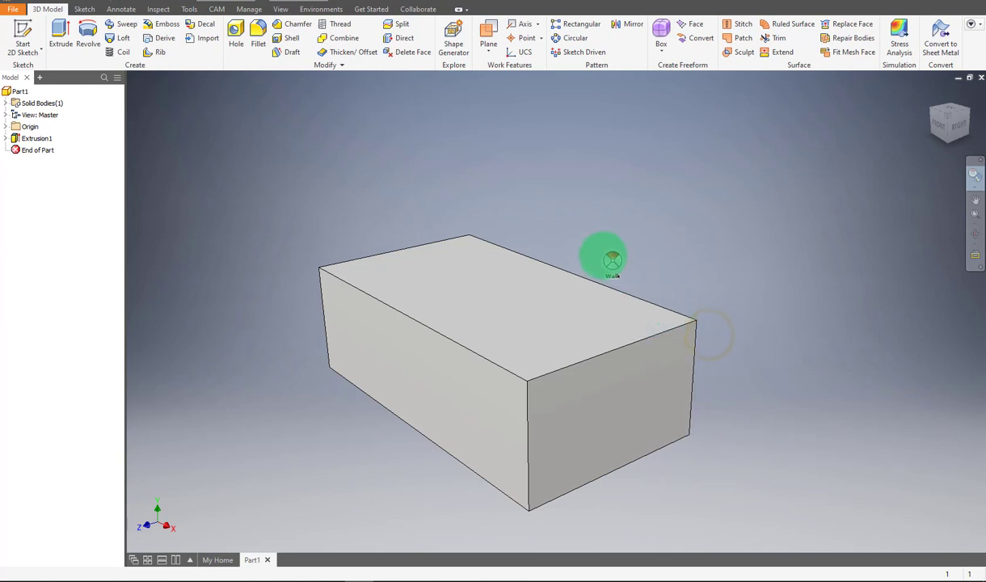
left_click_drag(568, 267, 490, 485)
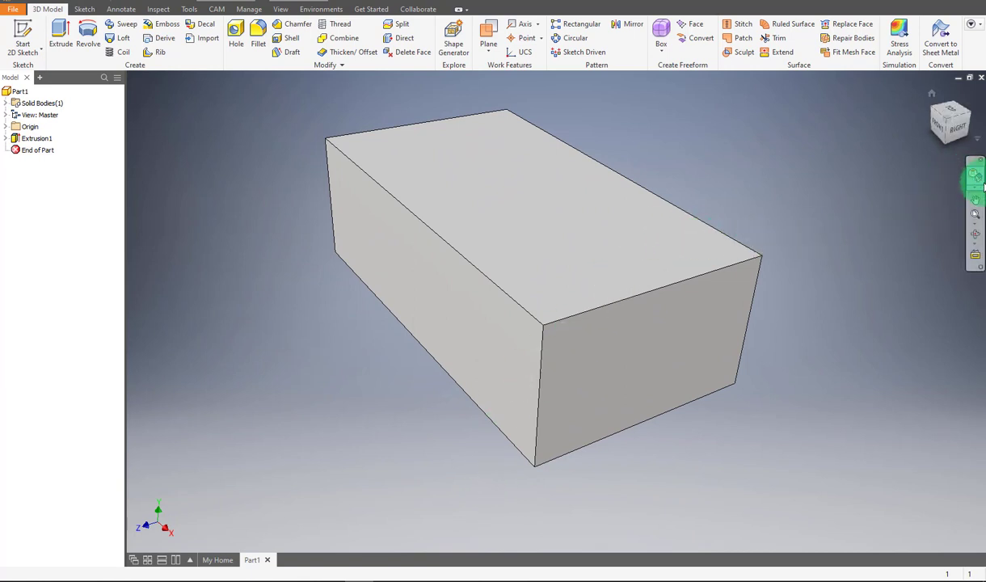
Switch to the Mini View Object Wheel and orbit the block to a slightly higher viewing angle
left_click(975, 185)
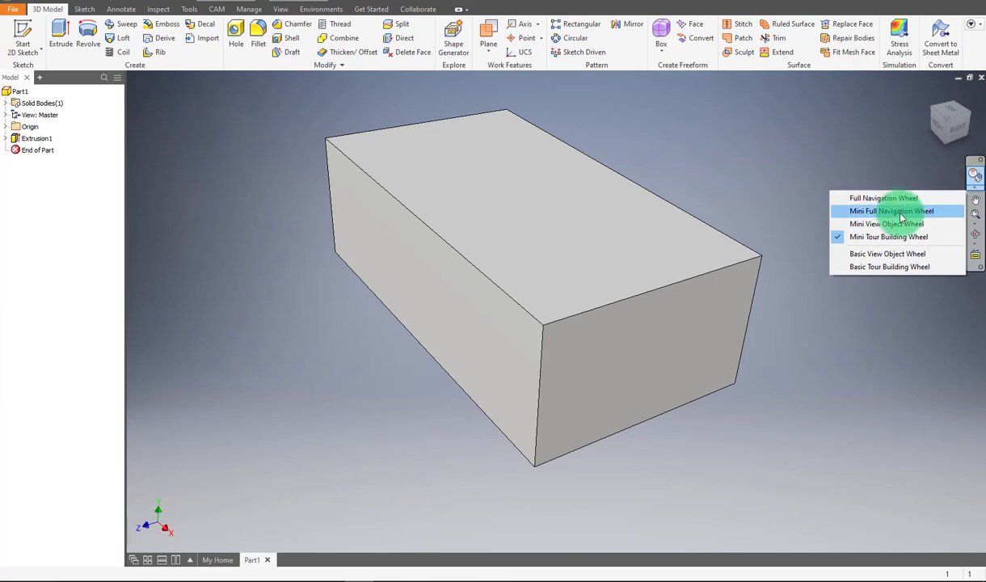
left_click(887, 225)
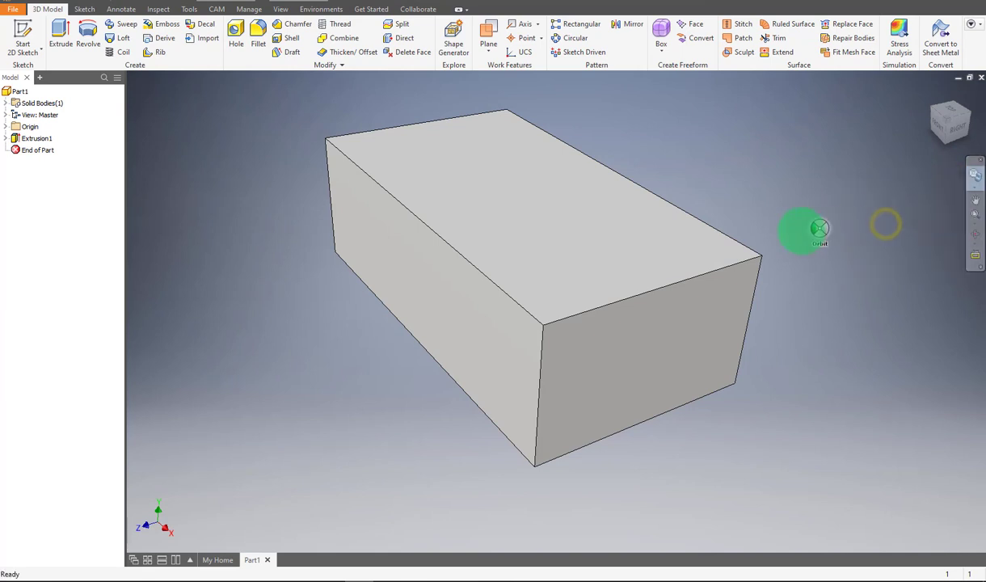
left_click_drag(750, 240, 719, 235)
mouse_move(620, 234)
left_mouse_down()
mouse_move(594, 231)
mouse_move(608, 249)
mouse_move(614, 243)
left_mouse_up()
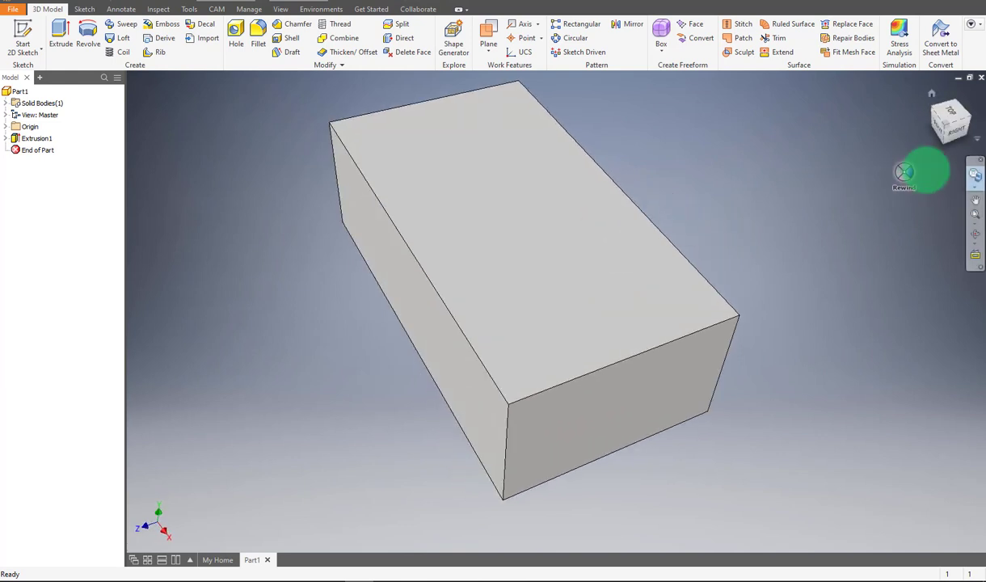
Switch back to the Full Navigation Wheel and close it
left_click(978, 189)
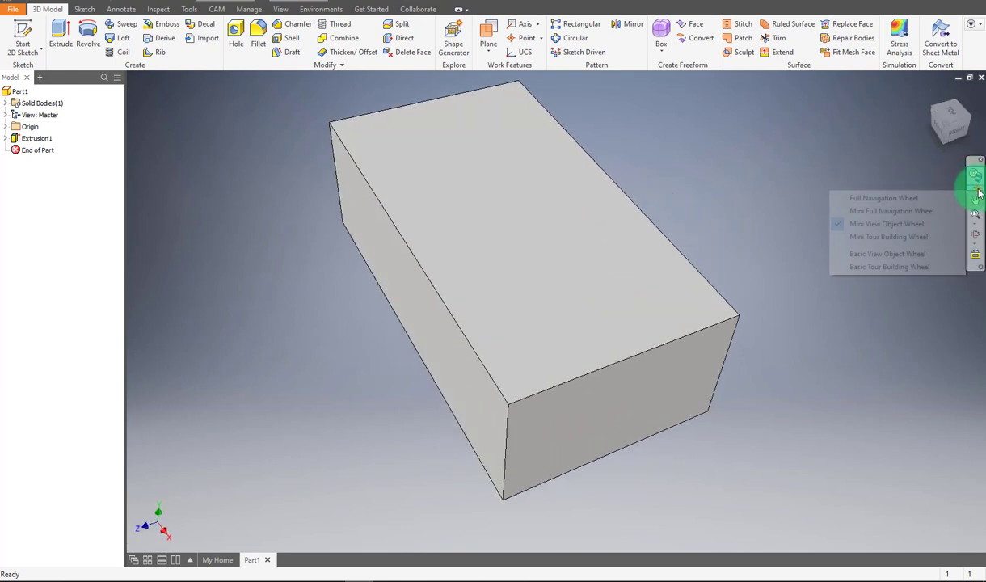
left_click(872, 200)
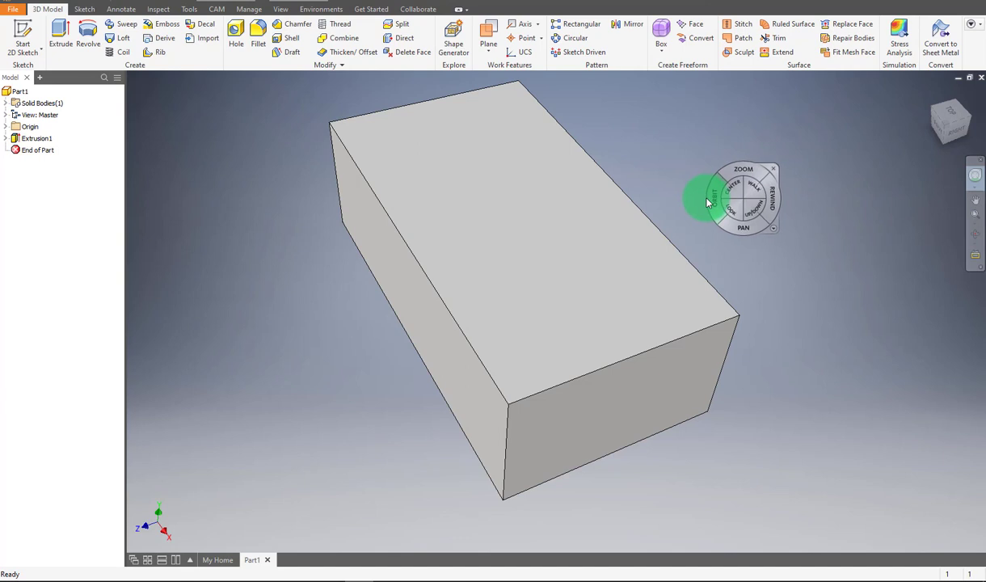
left_click(774, 172)
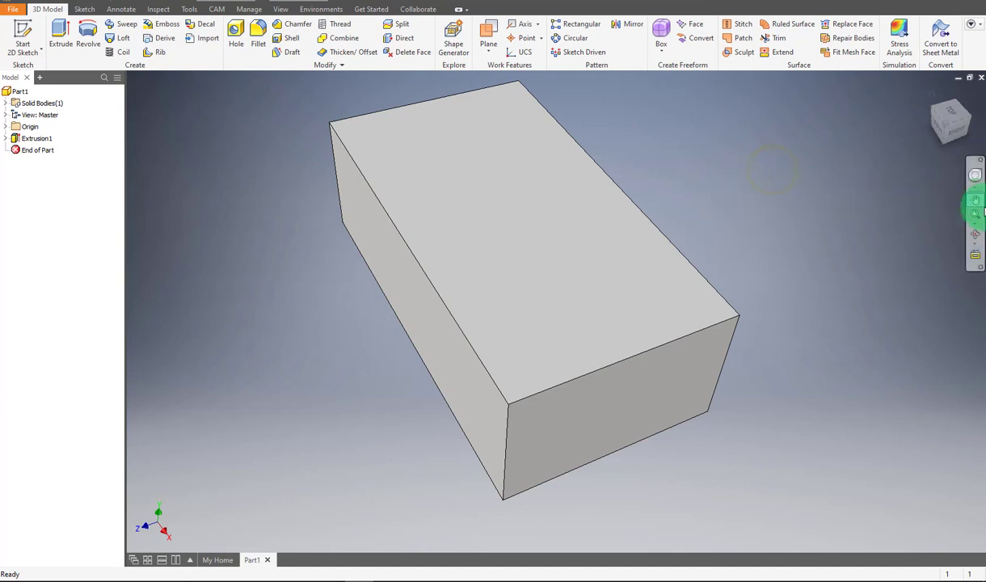
Pan the view to shift the block on screen and fit the whole block back into view
left_click(976, 206)
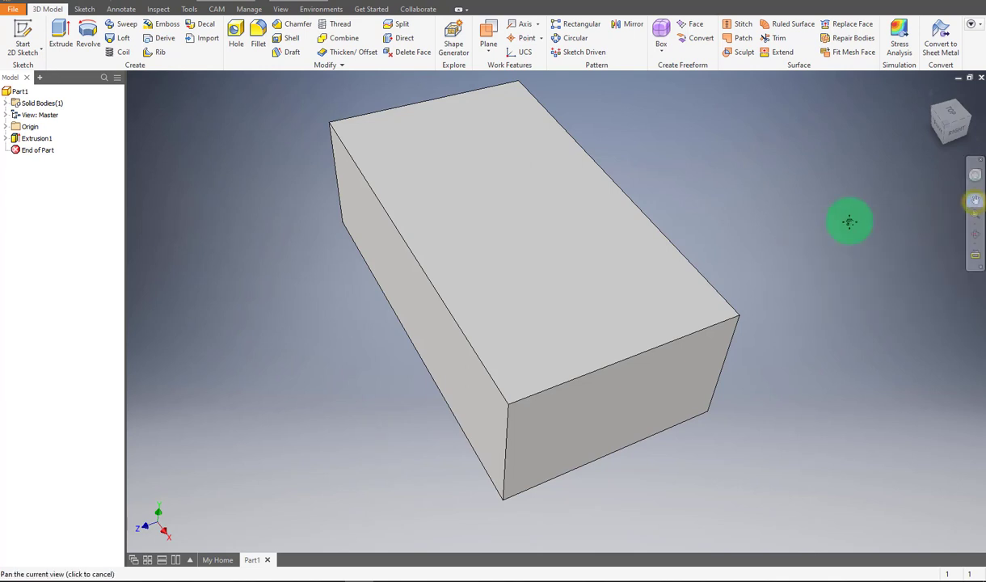
mouse_move(651, 280)
left_mouse_down()
mouse_move(772, 266)
mouse_move(539, 276)
mouse_move(609, 445)
mouse_move(832, 227)
mouse_move(601, 144)
mouse_move(409, 255)
mouse_move(743, 381)
mouse_move(718, 135)
mouse_move(415, 334)
mouse_move(786, 306)
mouse_move(636, 154)
mouse_move(477, 317)
mouse_move(774, 255)
mouse_move(604, 233)
mouse_move(548, 342)
mouse_move(682, 270)
mouse_move(564, 265)
mouse_move(403, 306)
mouse_move(581, 418)
mouse_move(790, 288)
mouse_move(631, 167)
mouse_move(333, 177)
mouse_move(229, 324)
mouse_move(632, 514)
mouse_move(826, 275)
mouse_move(578, 264)
mouse_move(539, 369)
mouse_move(645, 249)
mouse_move(634, 315)
mouse_move(634, 278)
left_mouse_up()
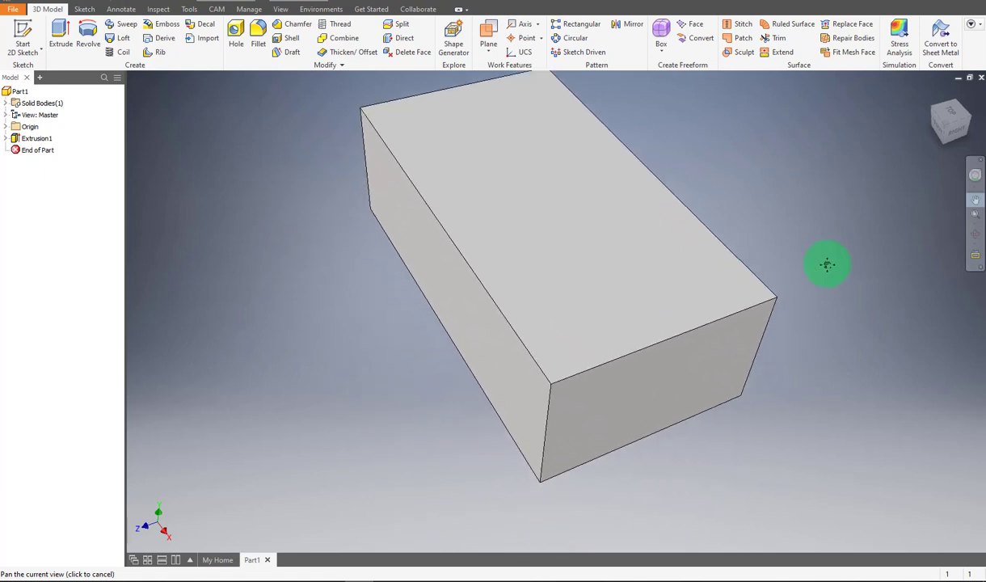
left_click(976, 200)
left_click(980, 226)
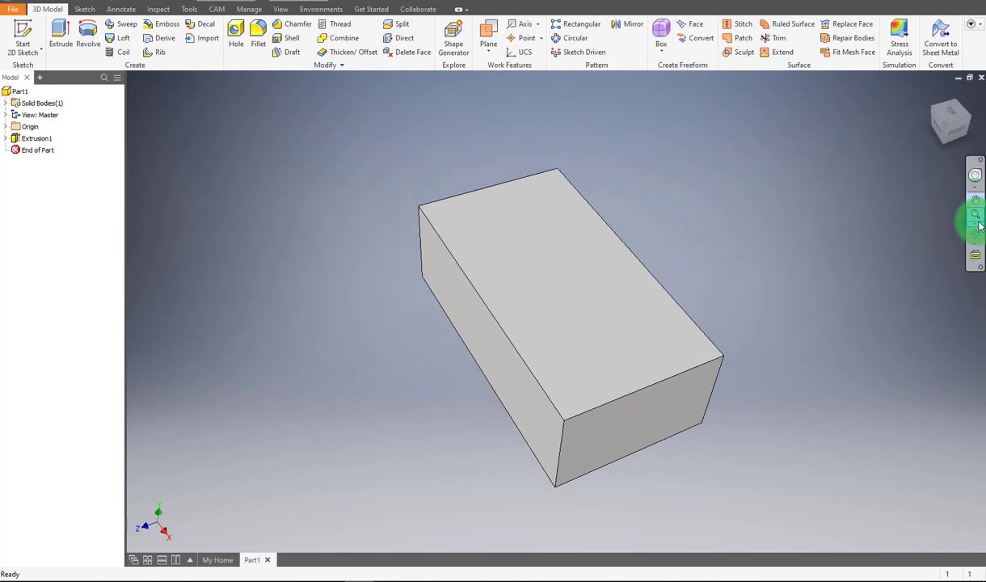
Zoom the view dynamically with the Zoom tool and fit the whole block with Zoom All
left_click(977, 227)
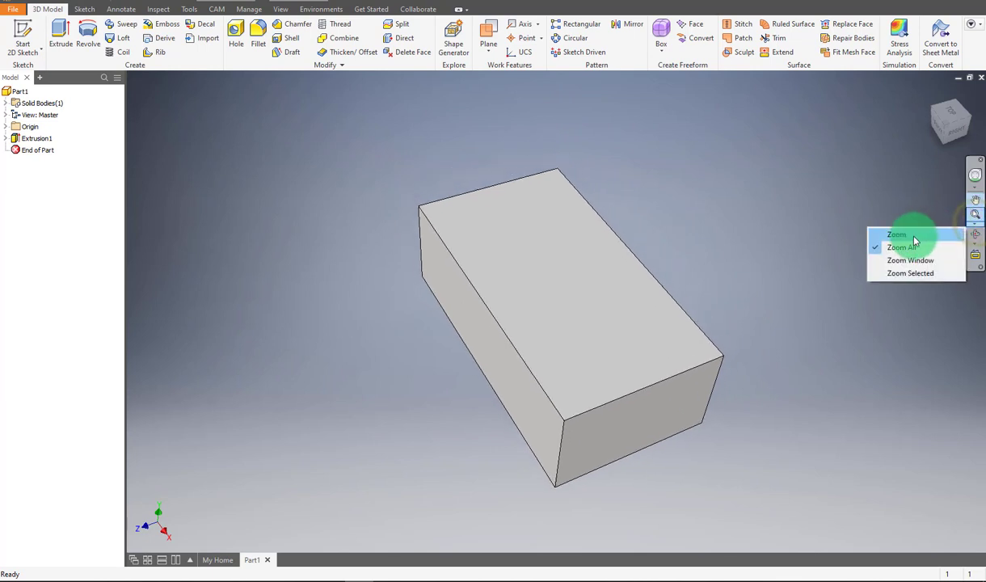
left_click(914, 236)
mouse_move(698, 299)
left_mouse_down()
mouse_move(700, 264)
mouse_move(700, 287)
left_mouse_up()
left_click_drag(704, 310, 837, 256)
left_click_drag(946, 227, 977, 227)
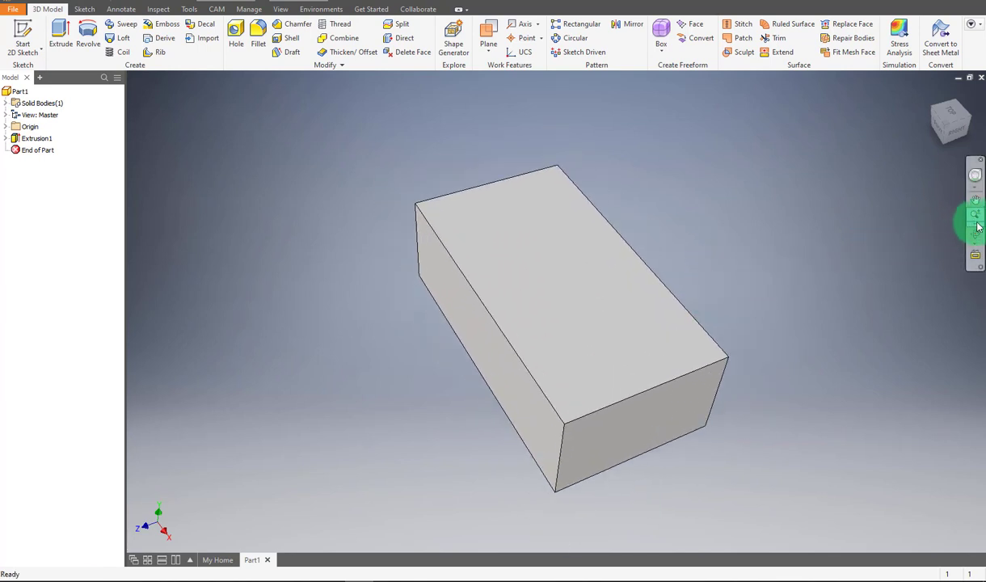
left_click(978, 227)
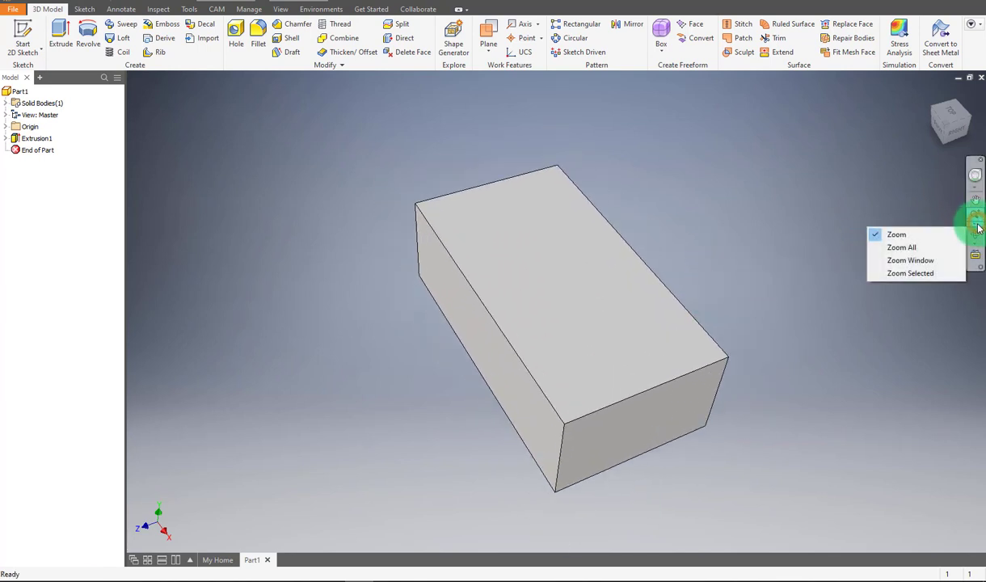
left_click(908, 249)
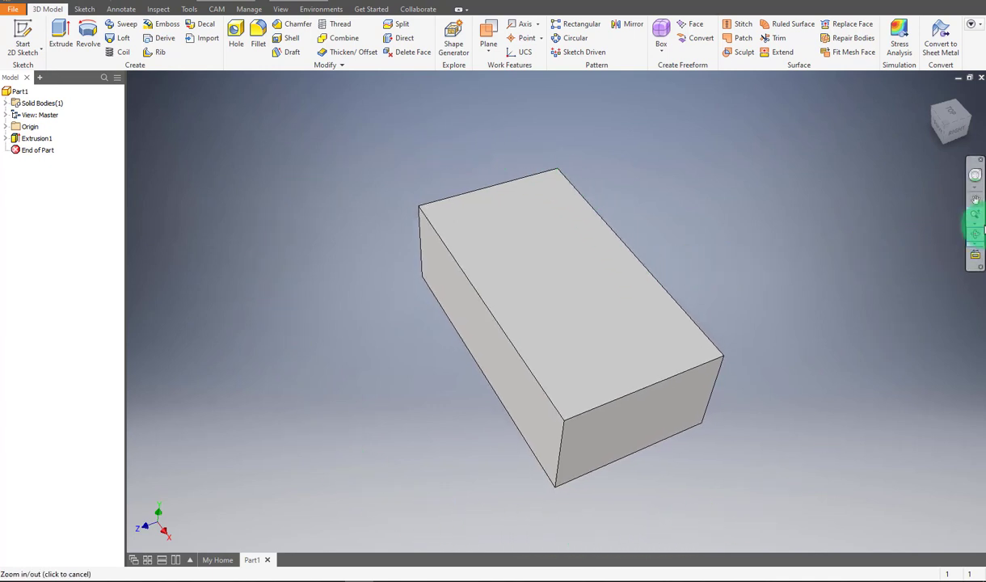
Magnify the block's far corner of the top face with Zoom Window and fit the whole block with Zoom All
left_click(976, 232)
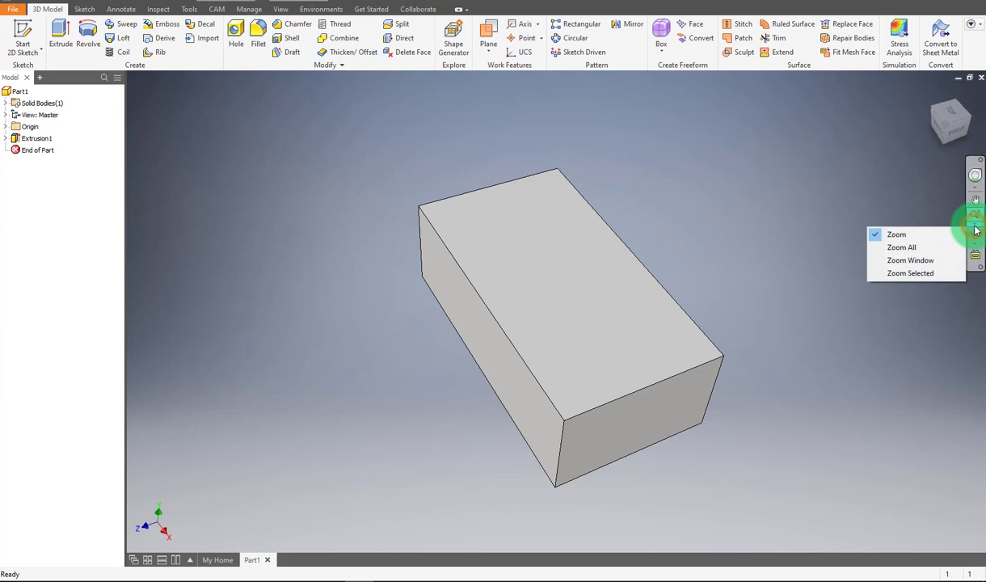
left_click(906, 261)
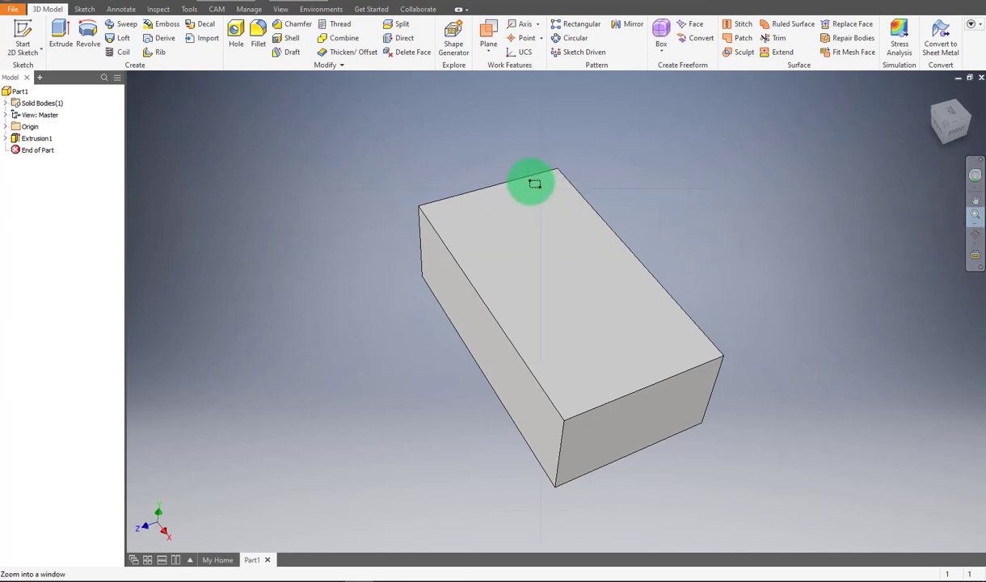
left_click_drag(404, 198, 456, 267)
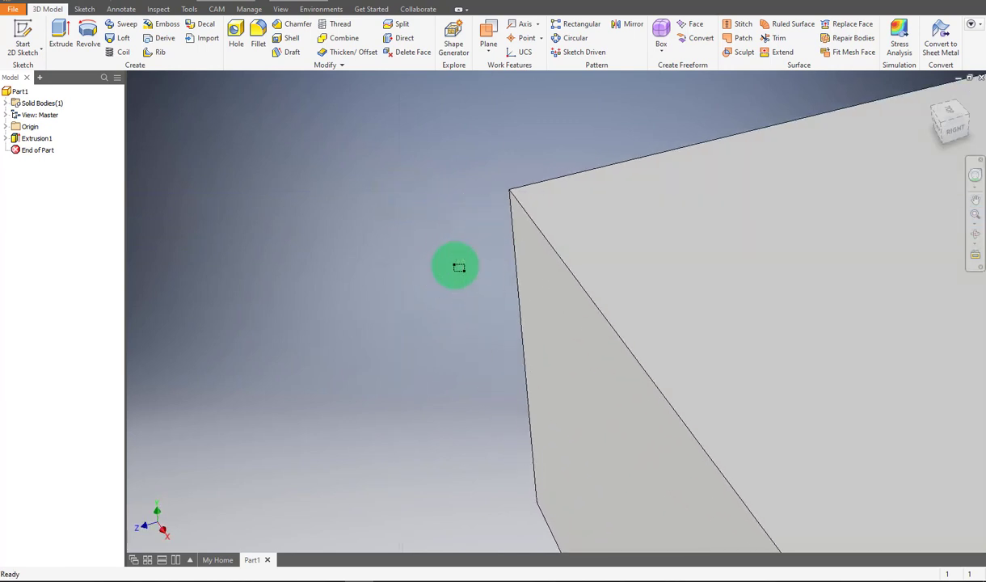
left_click(969, 225)
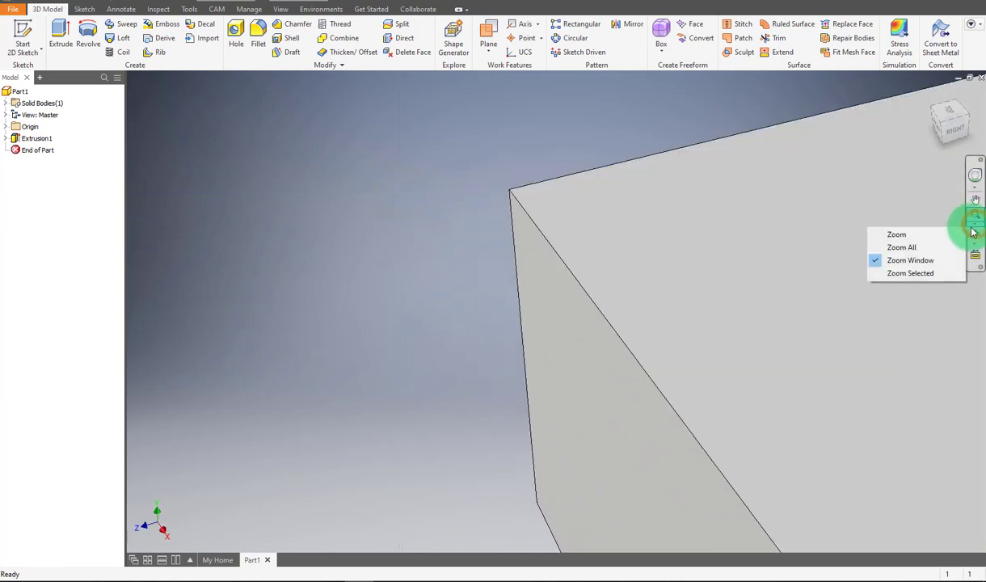
left_click(925, 245)
Use Zoom Selected on the block's top face and on its rear top edge, and fit the whole block again
left_click(968, 224)
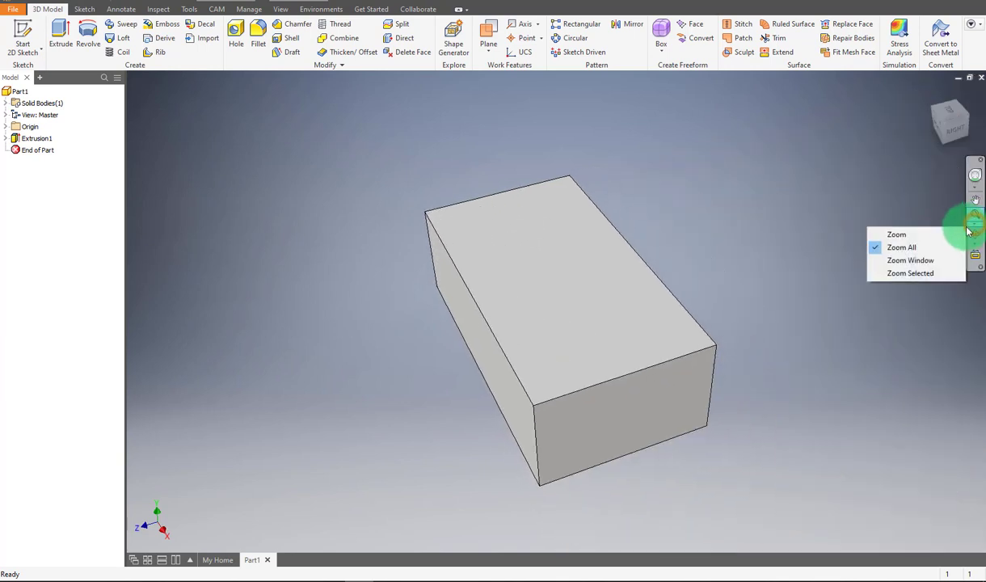
left_click(918, 274)
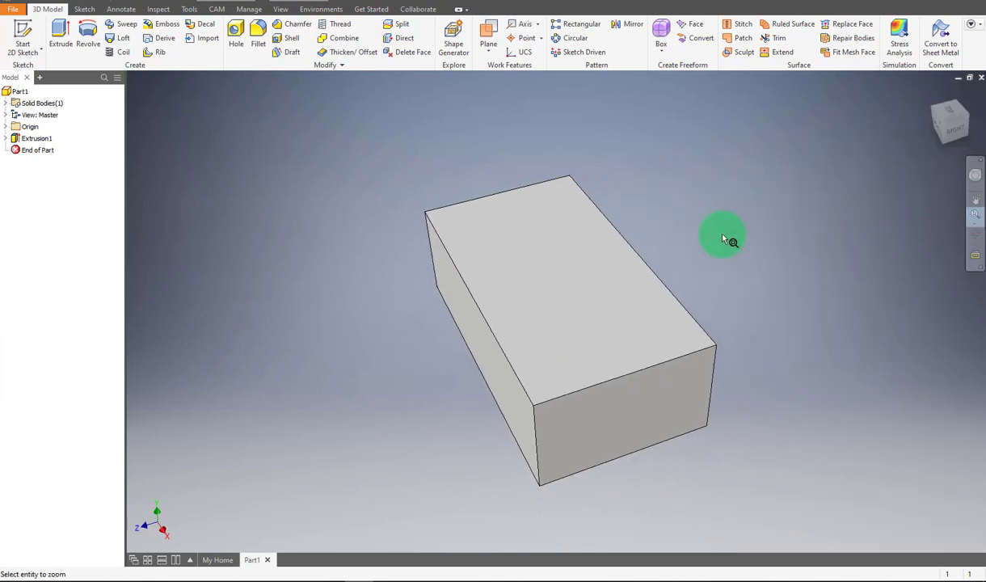
left_click(537, 191)
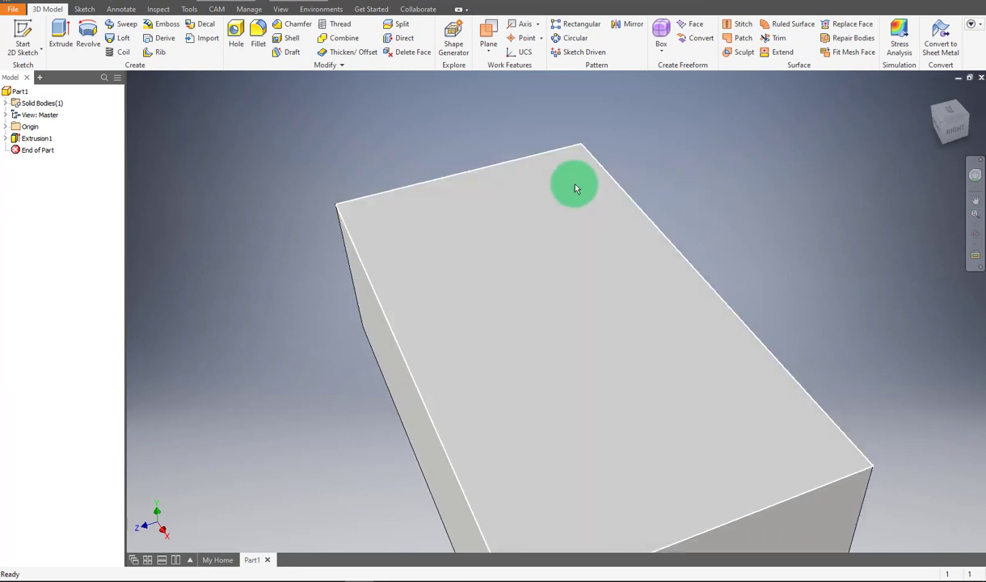
left_click(508, 162)
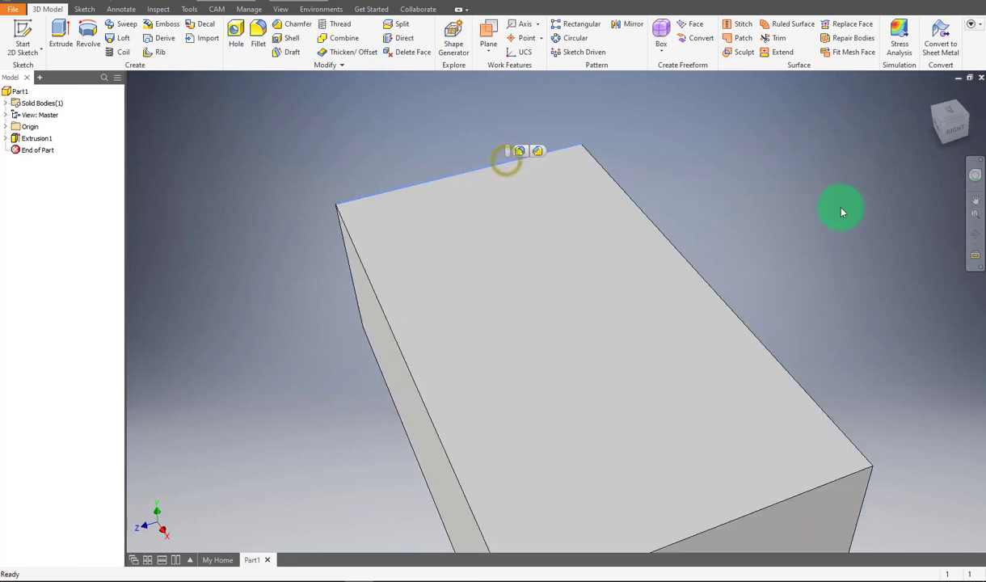
left_click(976, 215)
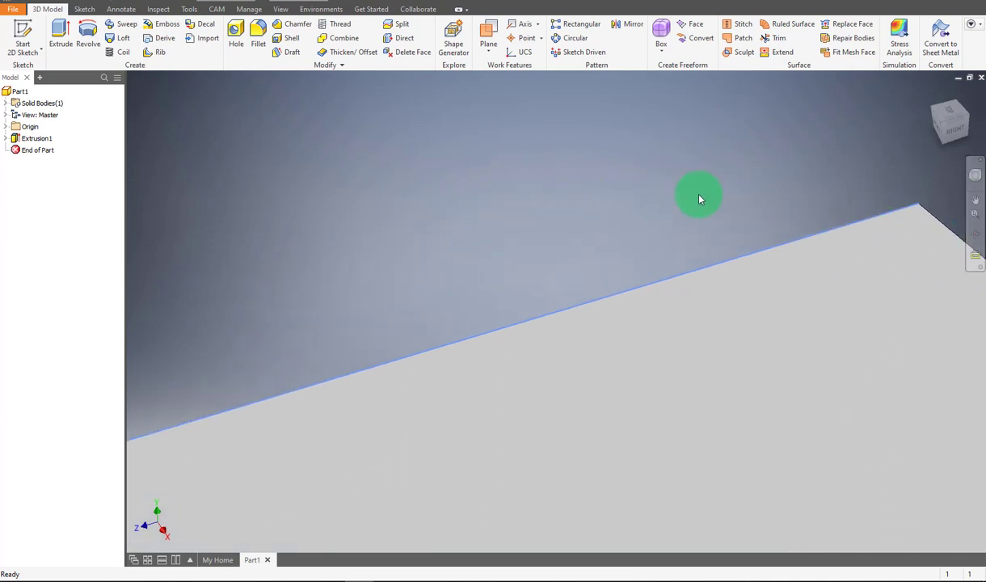
left_click(975, 223)
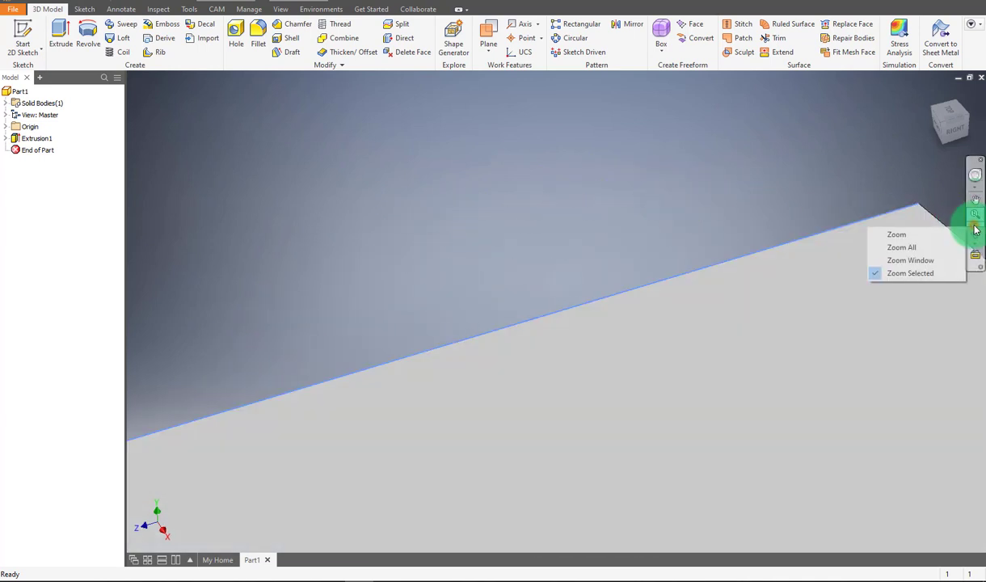
left_click(922, 250)
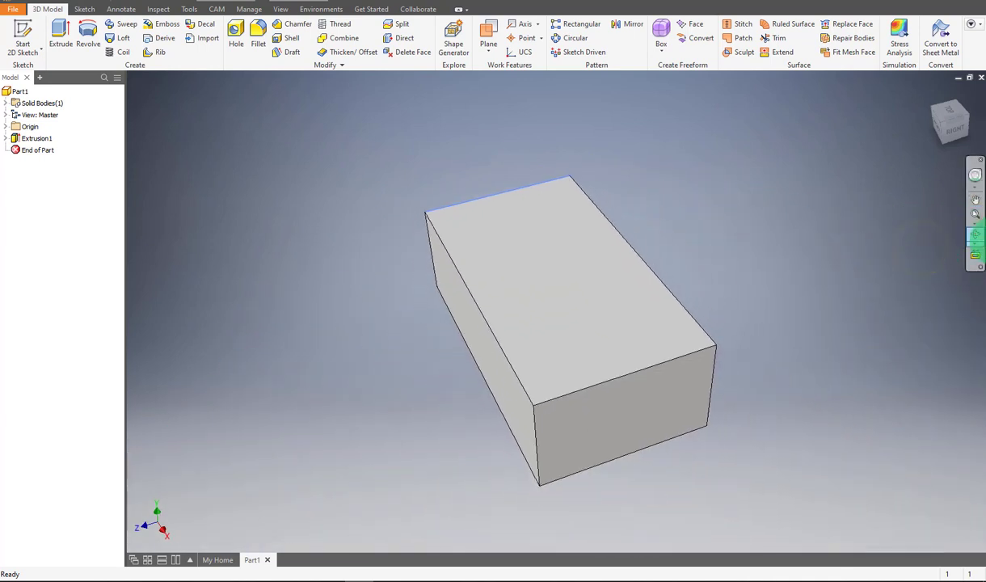
Orbit the block freely with the Orbit tool to view it from several sides
left_click(975, 250)
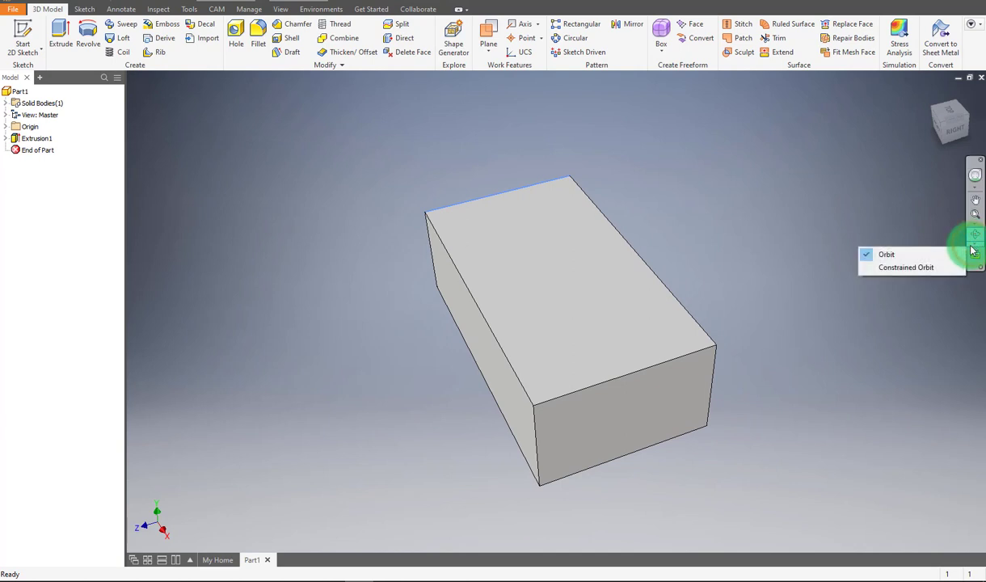
left_click(890, 257)
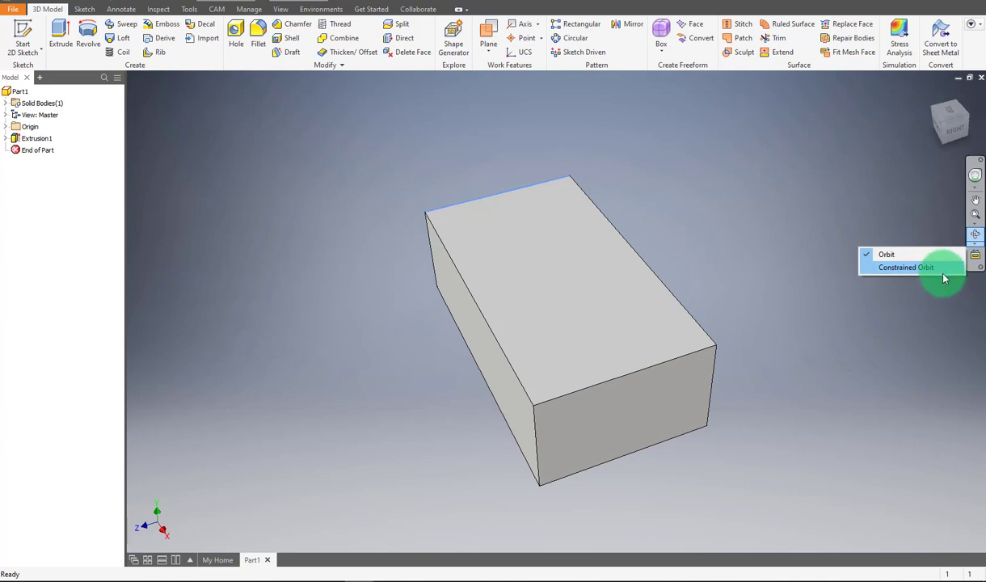
left_click(853, 214)
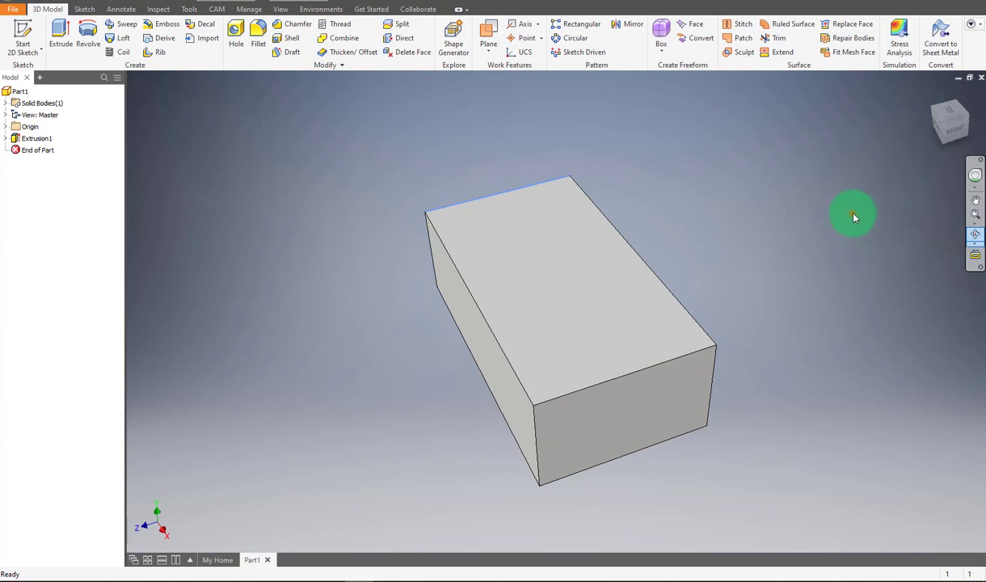
left_click(976, 237)
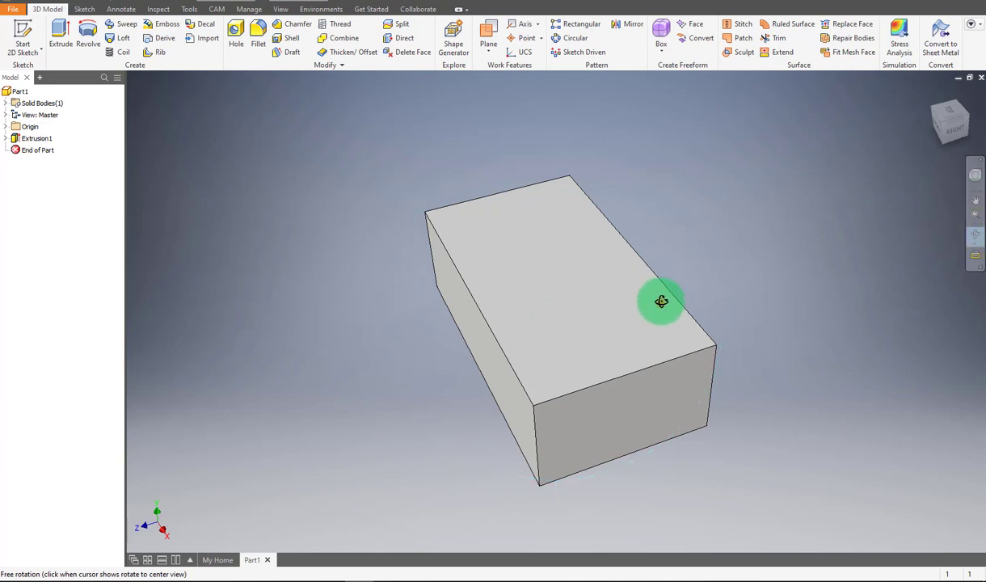
left_click_drag(662, 302, 687, 262)
left_click_drag(590, 275, 212, 307)
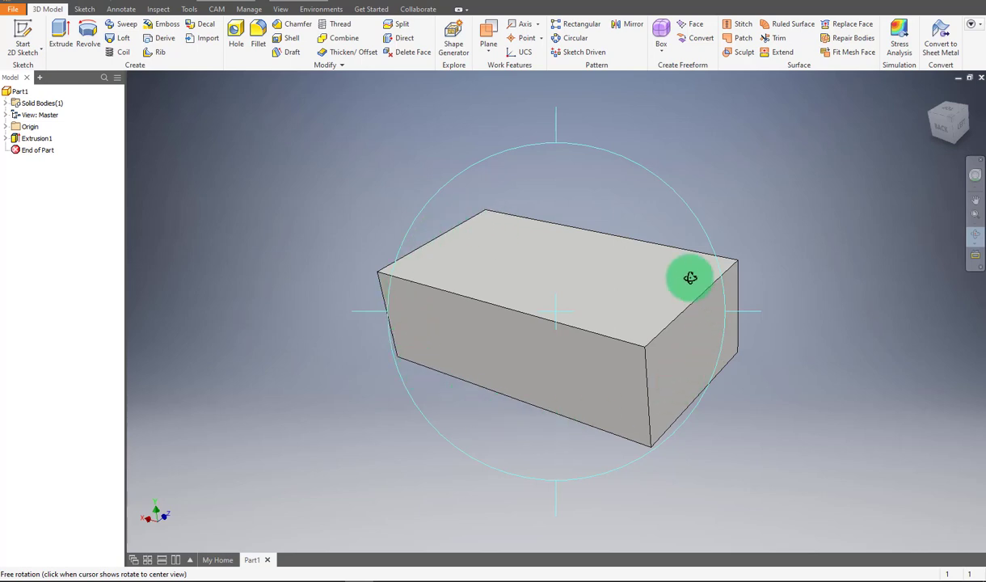
left_click_drag(690, 278, 438, 254)
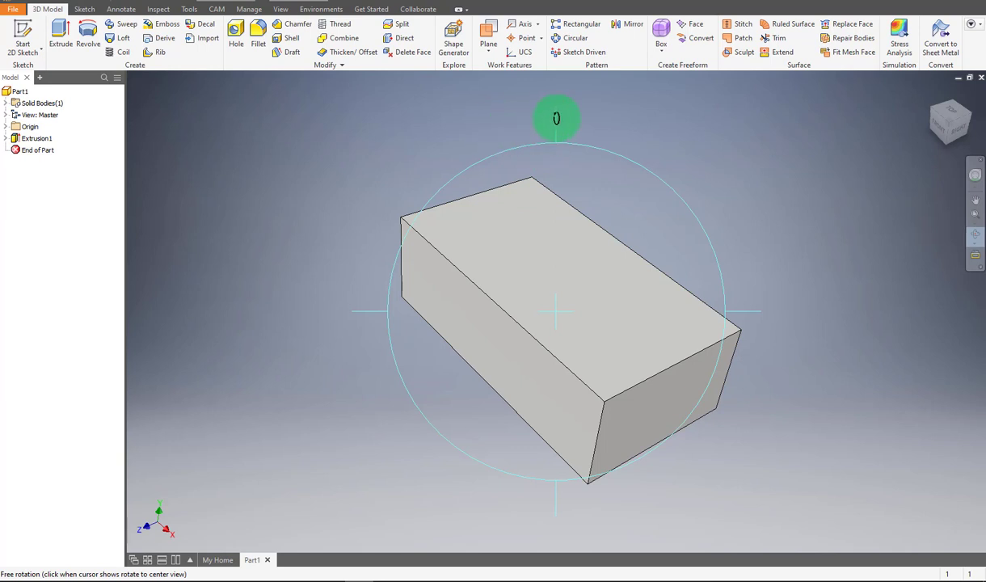
Rotate the view about the horizontal and vertical axes and roll it around the centre with the Orbit ring, and end Orbit
mouse_move(556, 120)
left_mouse_down()
mouse_move(557, 225)
mouse_move(553, 108)
mouse_move(553, 149)
mouse_move(552, 116)
mouse_move(550, 131)
left_mouse_up()
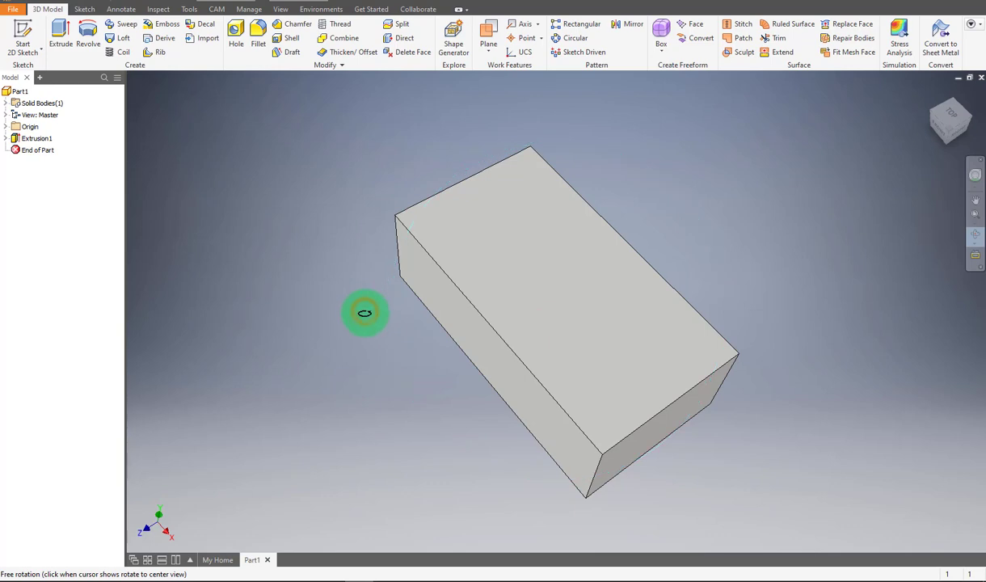
left_click_drag(365, 313, 563, 330)
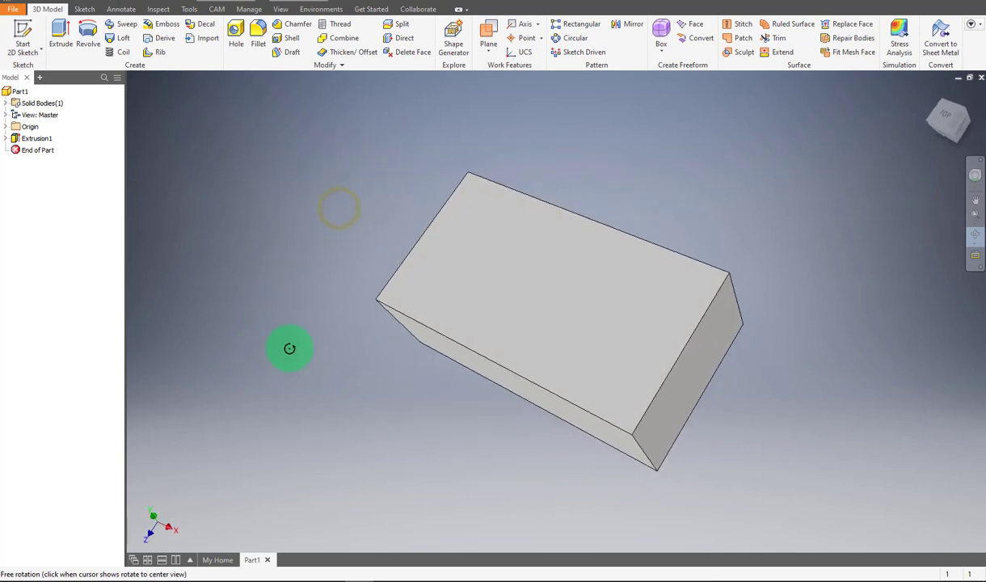
left_click_drag(289, 348, 473, 143)
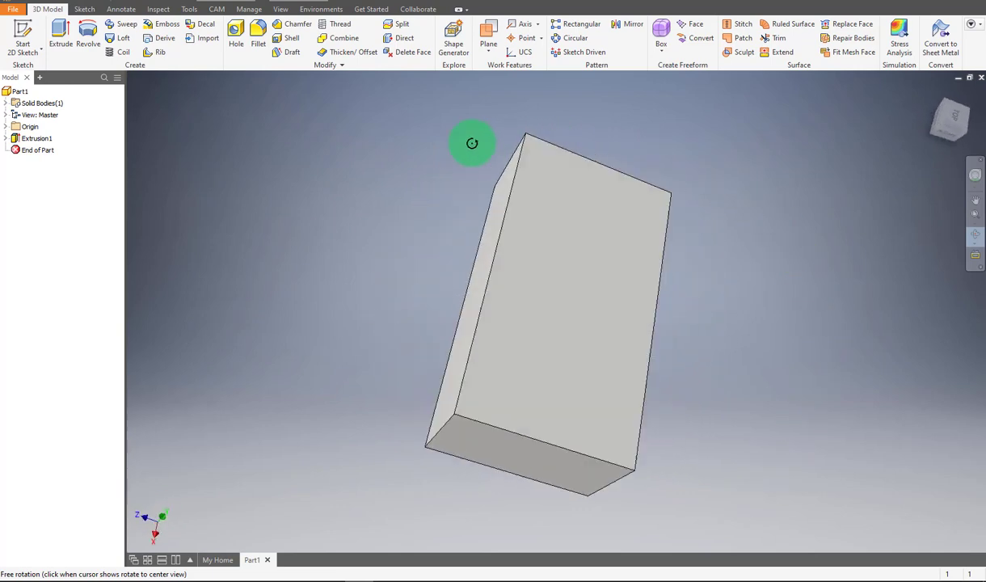
left_click_drag(297, 269, 621, 172)
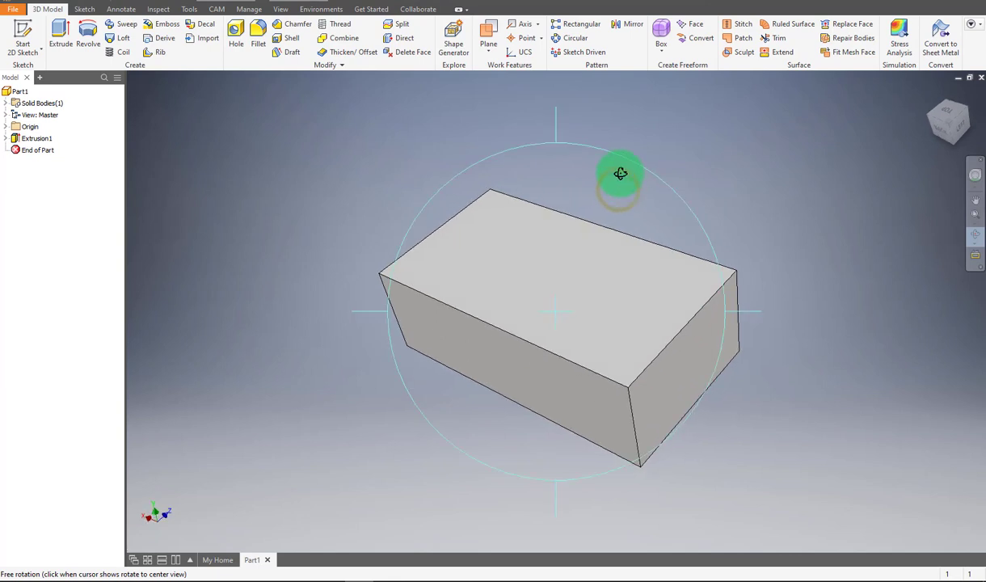
right_click(623, 158)
key("Escape")
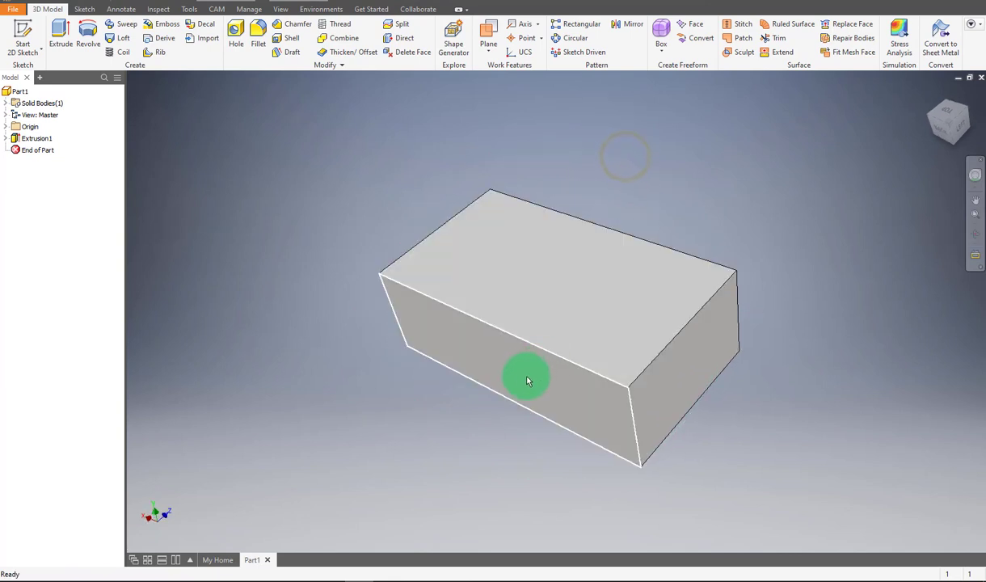
Chamfer the block's top edge at its left end with a distance of 5 mm
left_click(476, 348)
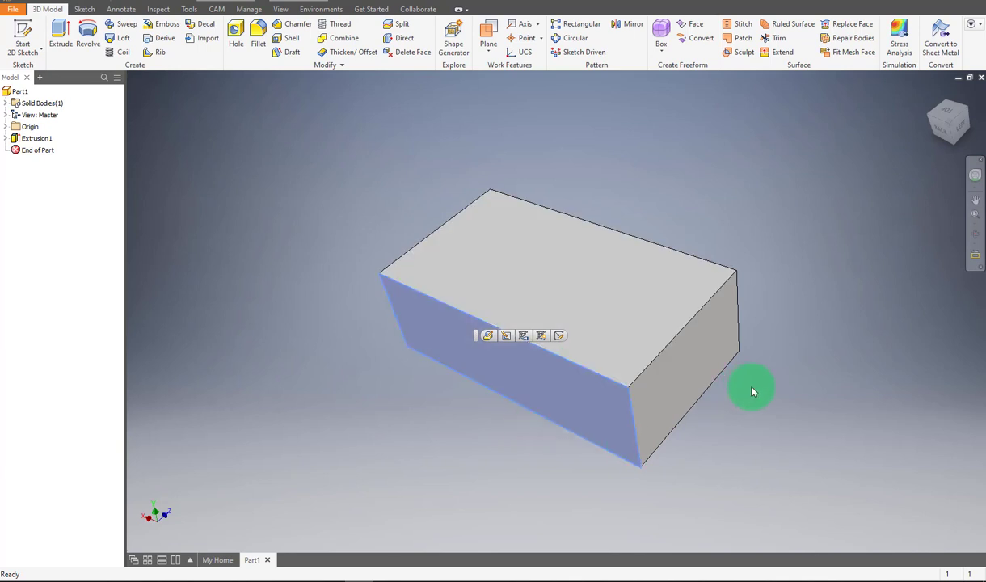
left_click(821, 366)
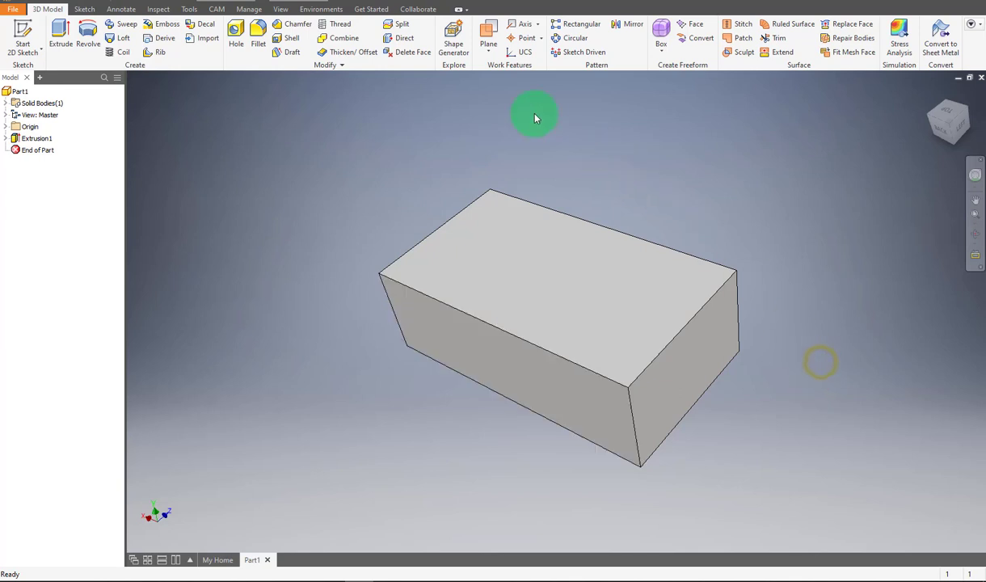
left_click(298, 26)
left_click(308, 133)
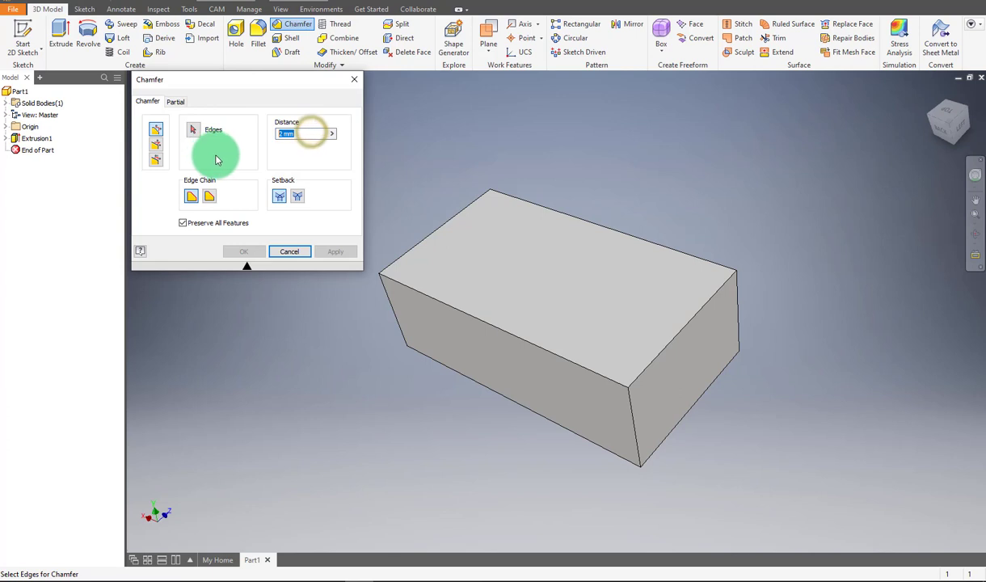
type("5")
left_click(193, 130)
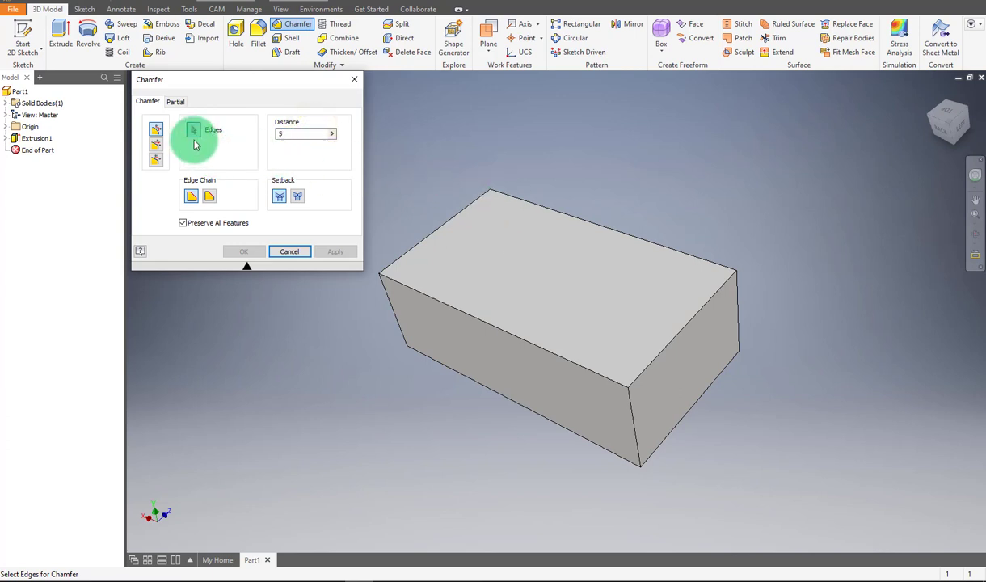
left_click(697, 316)
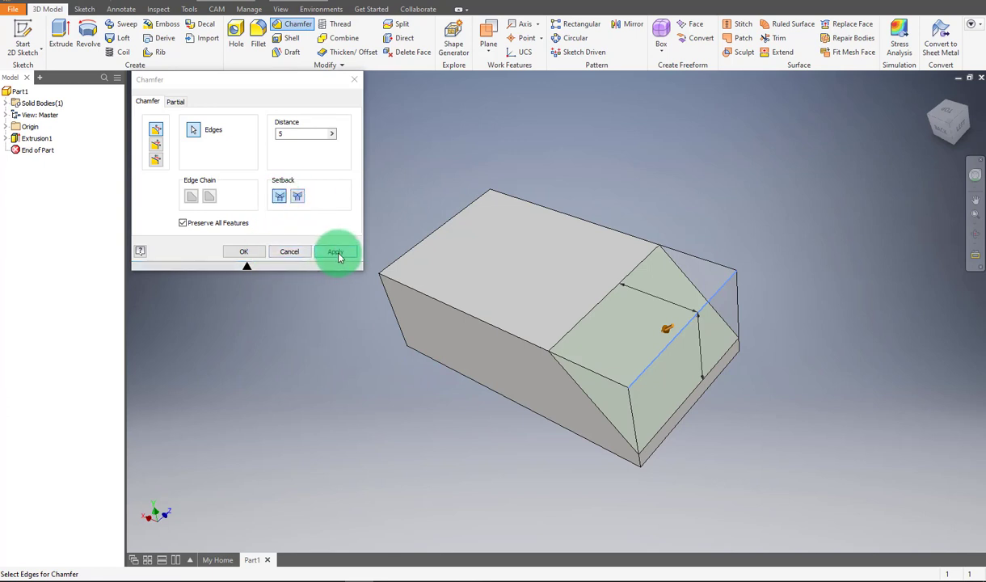
left_click(246, 252)
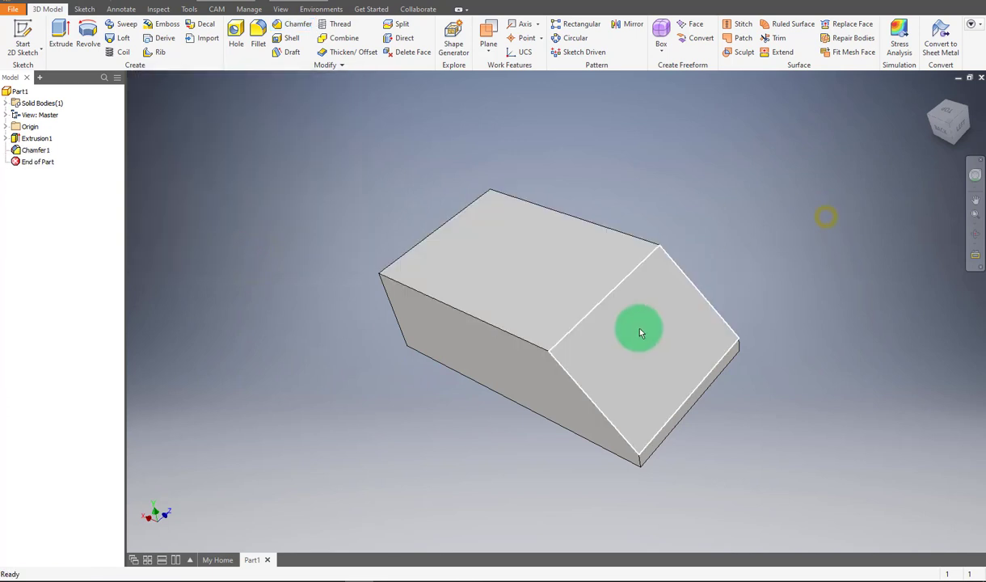
Show the block from its Left view and use Look At on the chamfered face
left_click(637, 330)
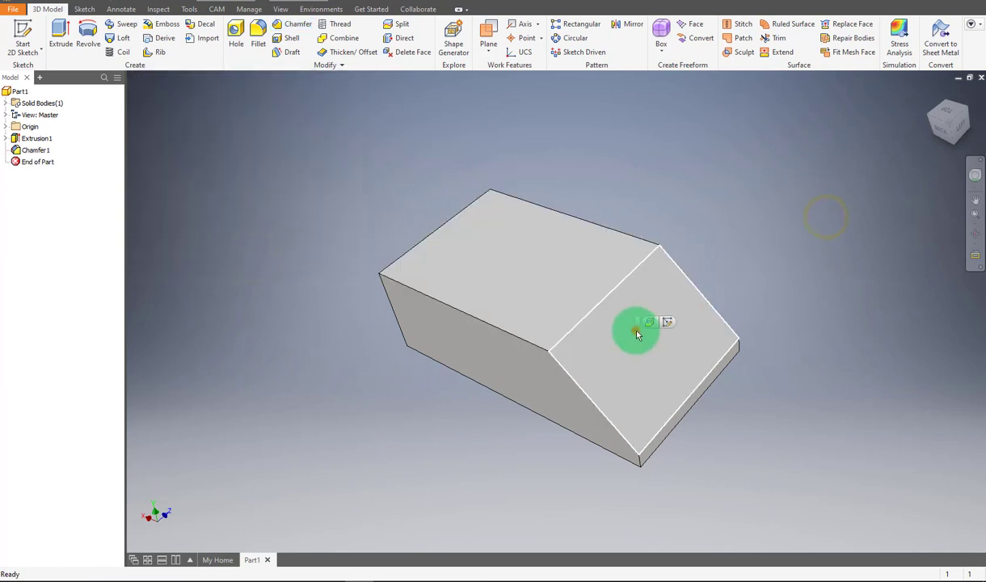
left_click(947, 125)
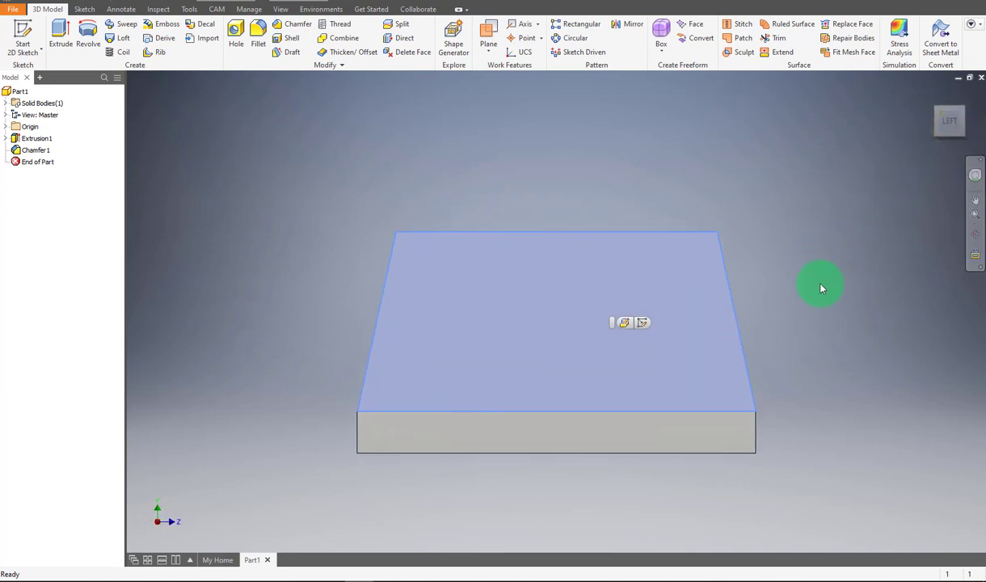
left_click(843, 297)
left_click(641, 309)
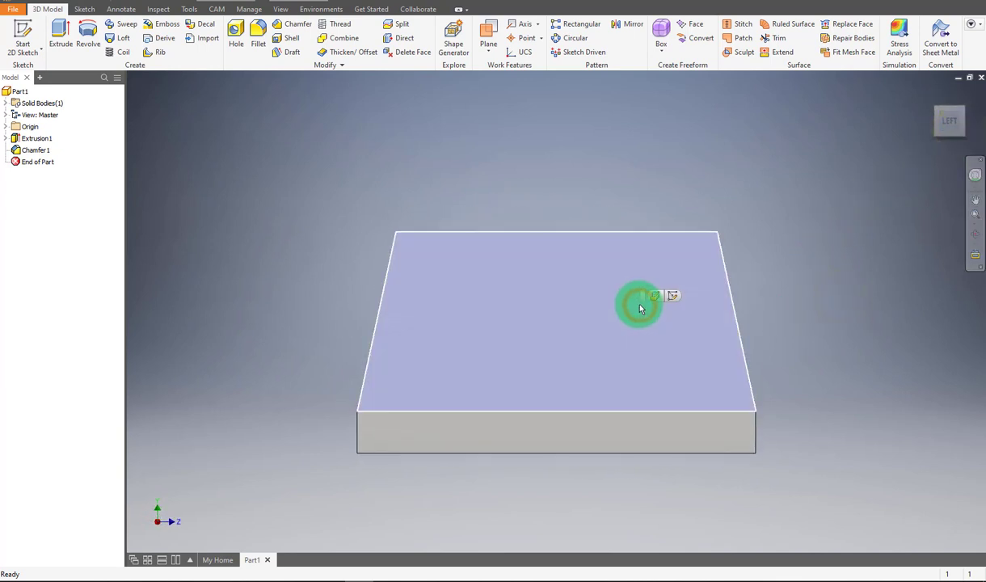
left_click(975, 255)
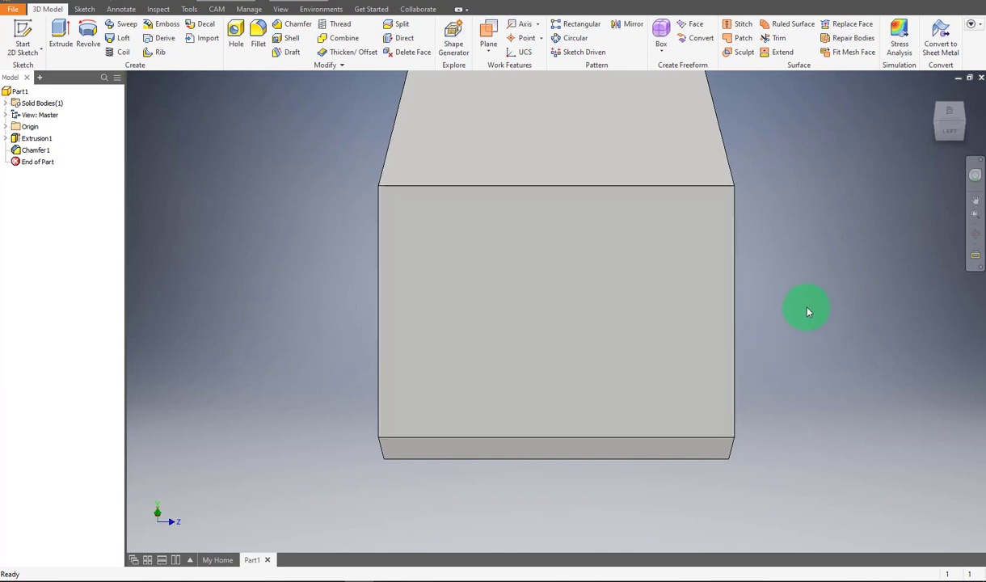
Orbit the block freely to an angled view of its chamfered end and pan it across the window
key("F4")
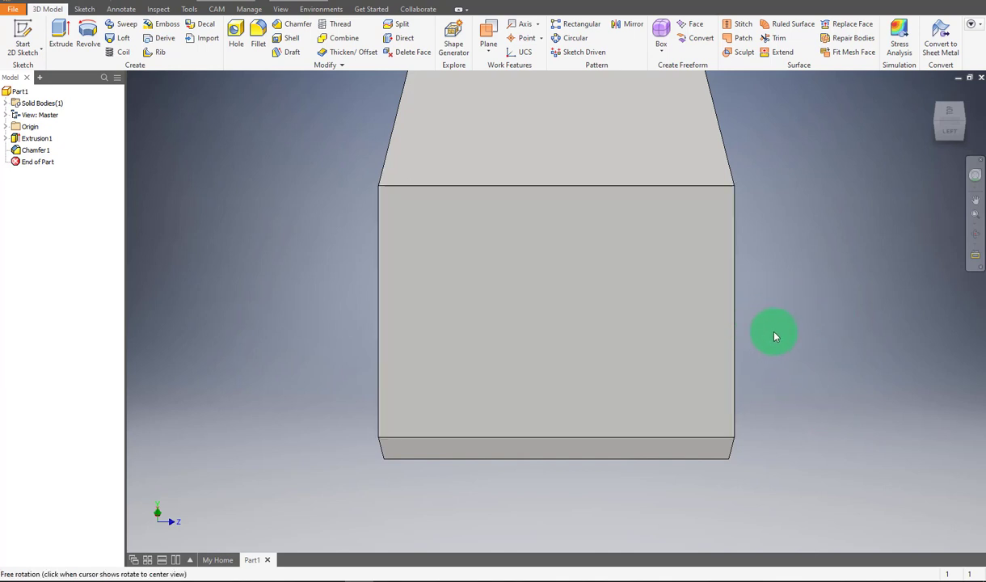
left_click_drag(775, 328, 292, 305)
middle_click_drag(293, 305, 297, 309, "shift")
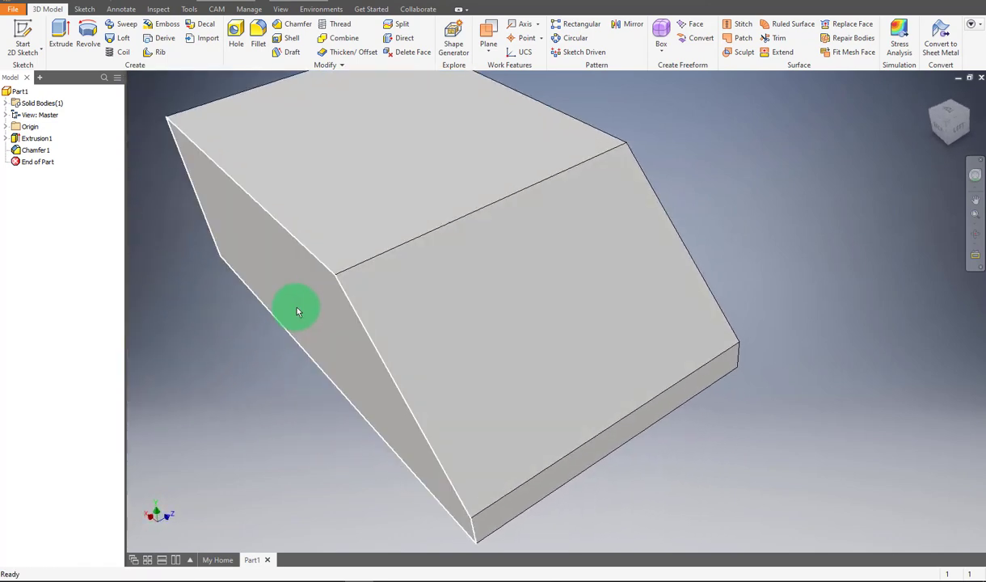
middle_click_drag(501, 340, 572, 350)
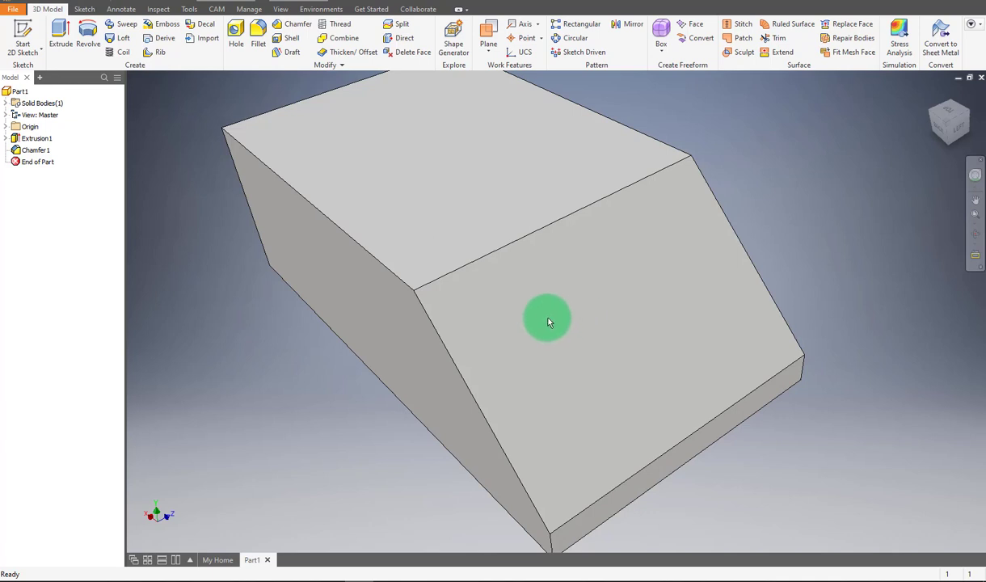
middle_click_drag(546, 319, 586, 335)
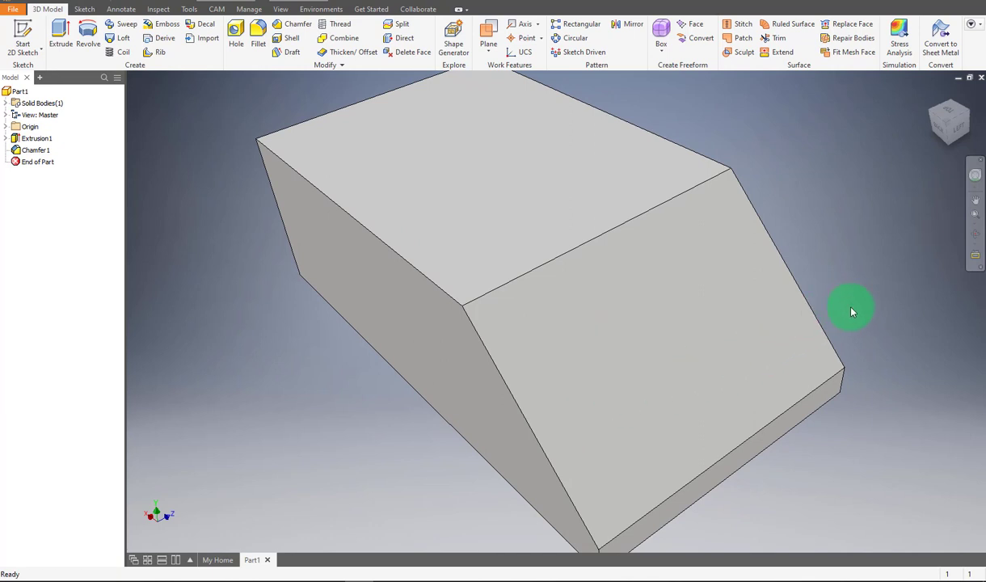
key("f")
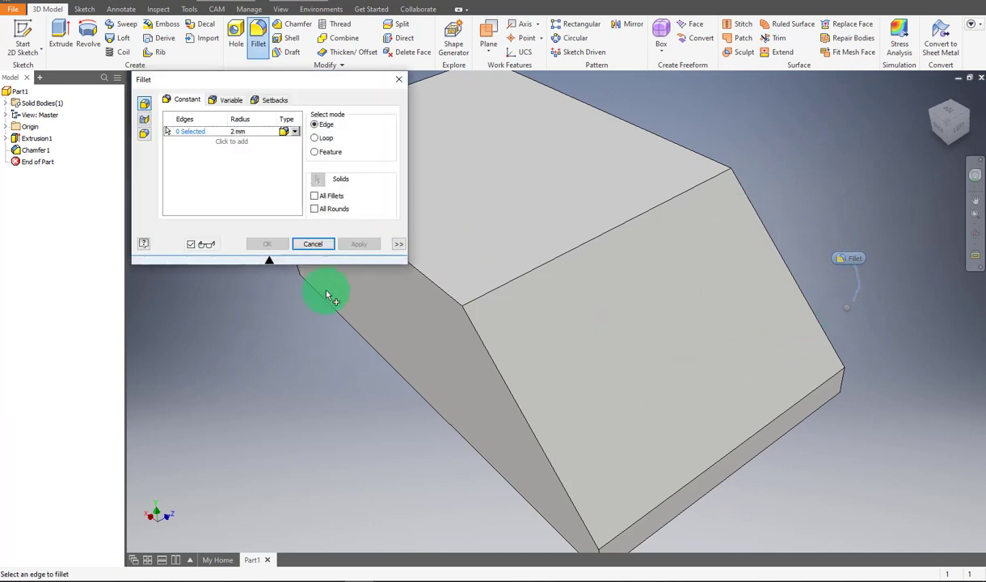
left_click(323, 241)
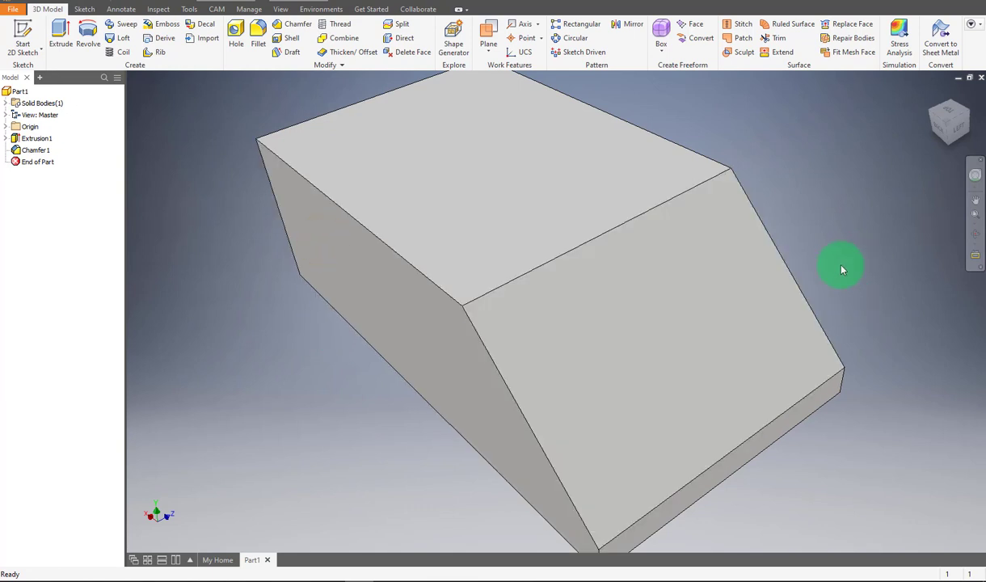
left_click(981, 273)
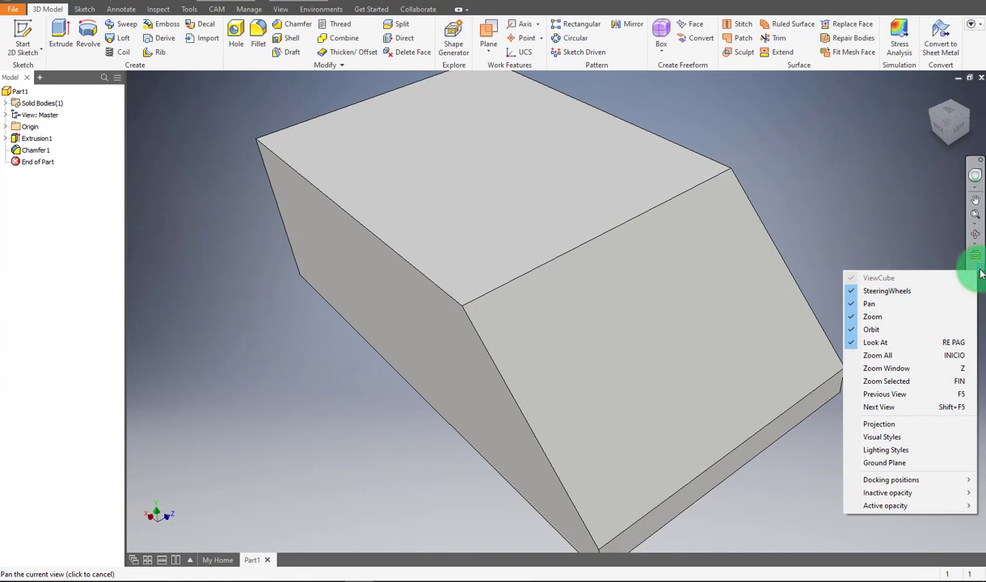
left_click(810, 238)
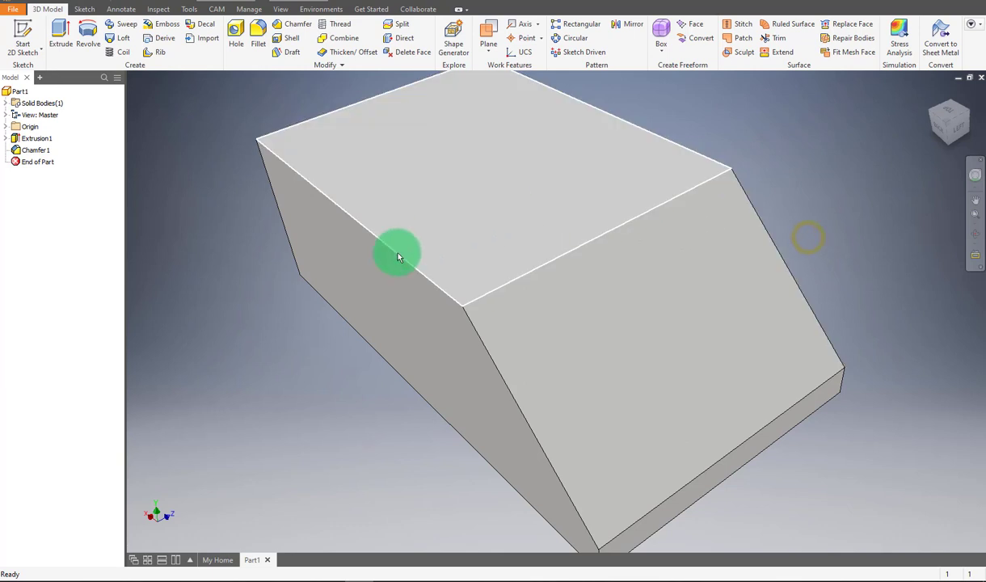
Turn on Ground Shadows in addition to Object Shadows and orbit the block to inspect the shading
scroll(337, 330, "down", 5)
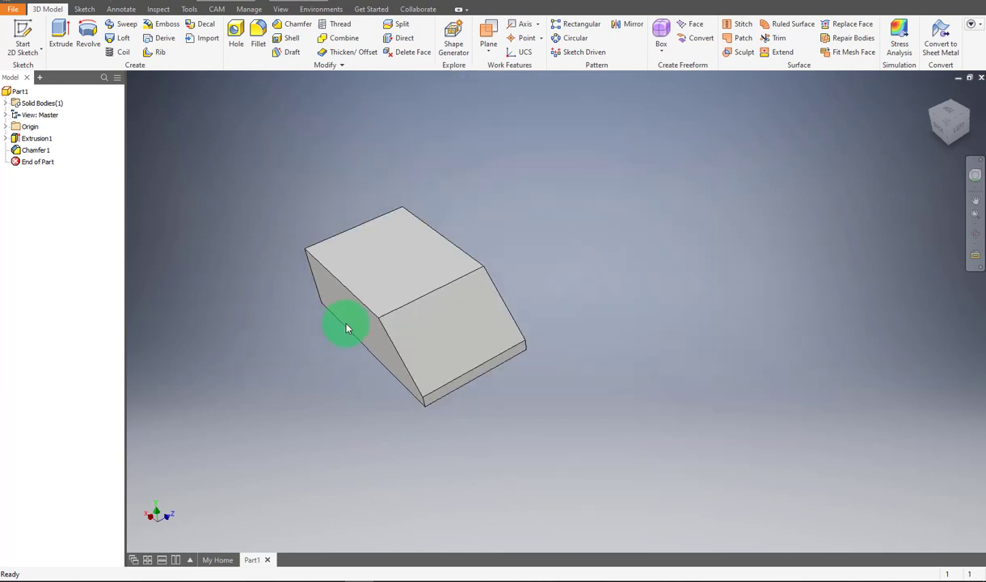
scroll(348, 328, "up", 3)
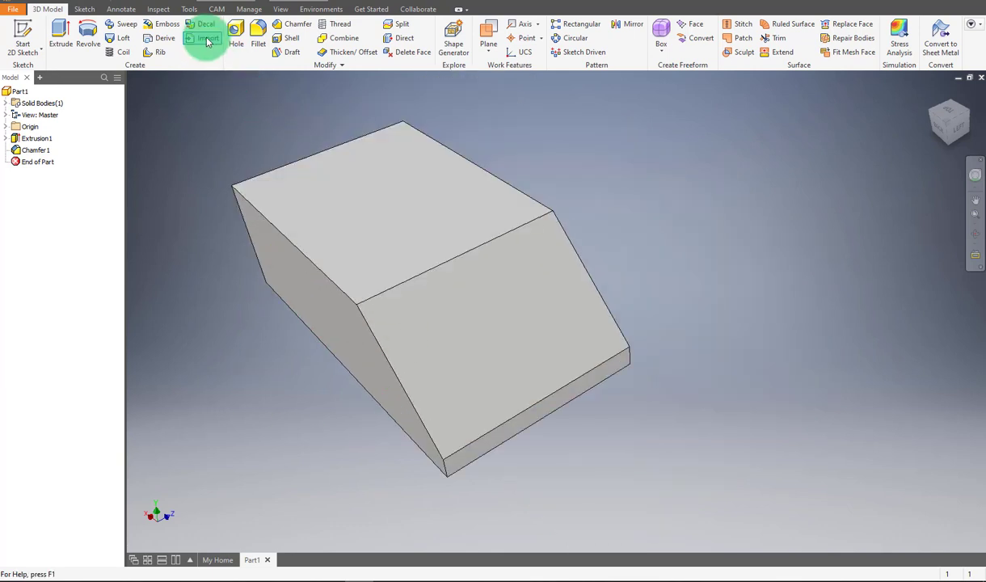
left_click(283, 10)
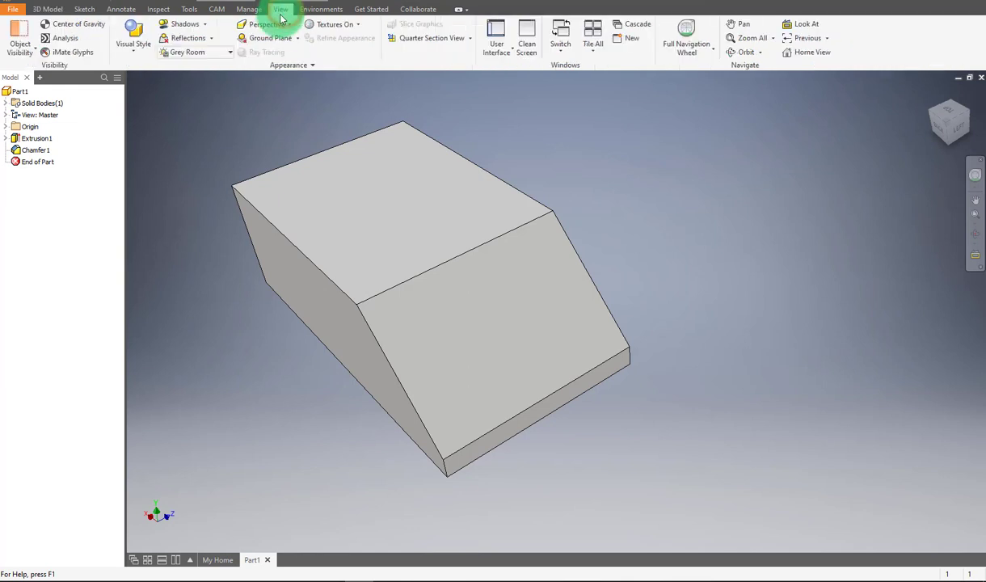
left_click(206, 25)
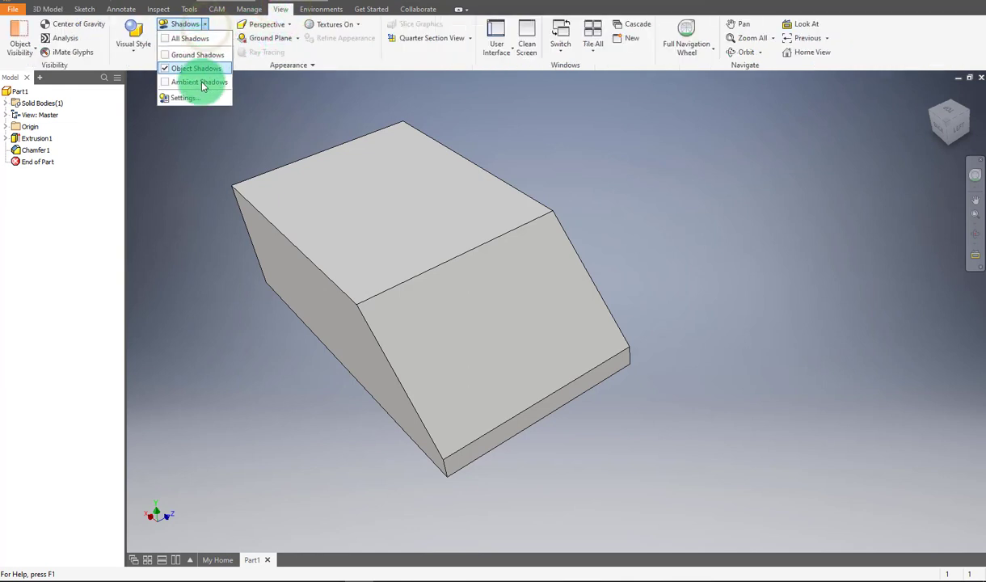
left_click(617, 120)
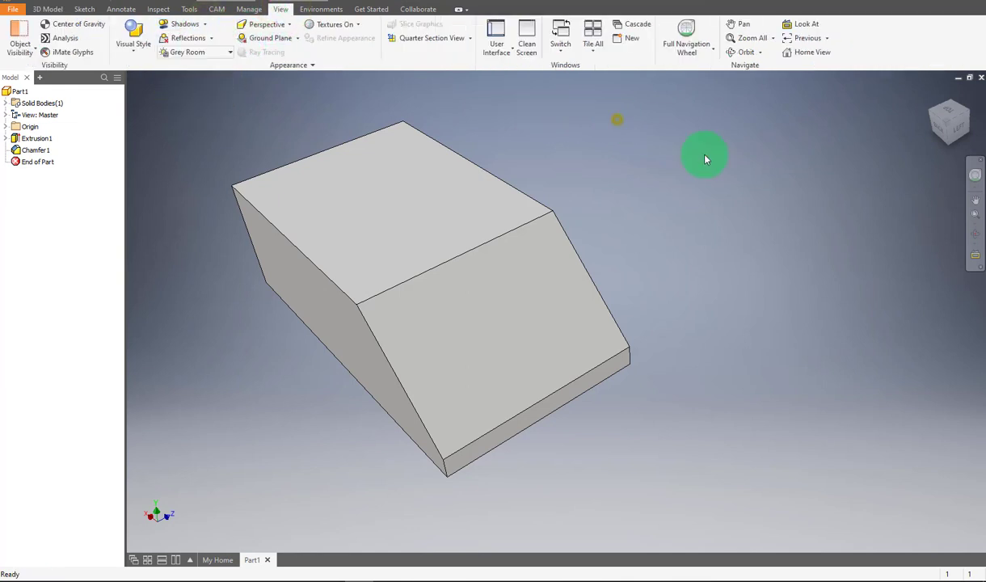
left_click(974, 235)
left_click_drag(529, 313, 537, 188)
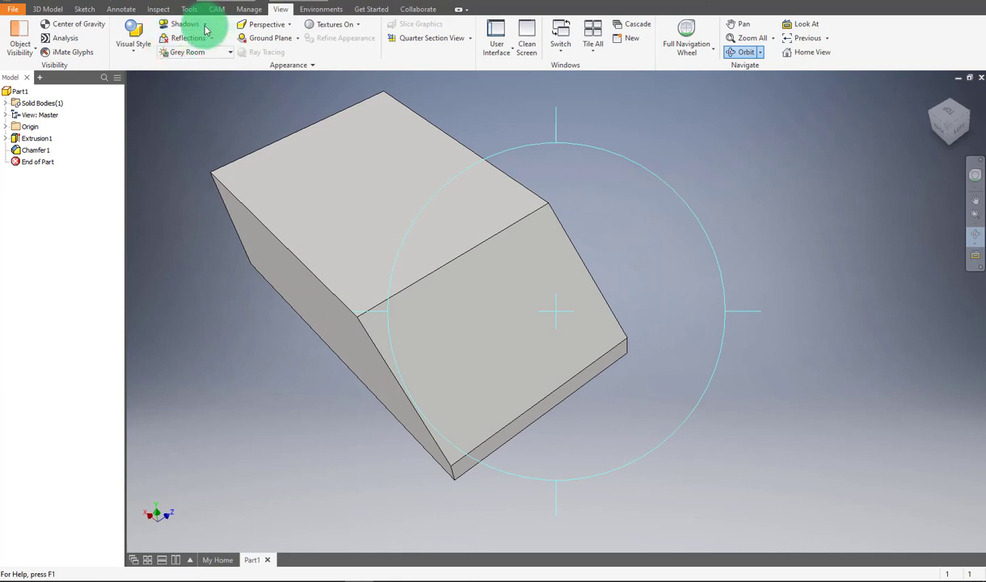
left_click(205, 24)
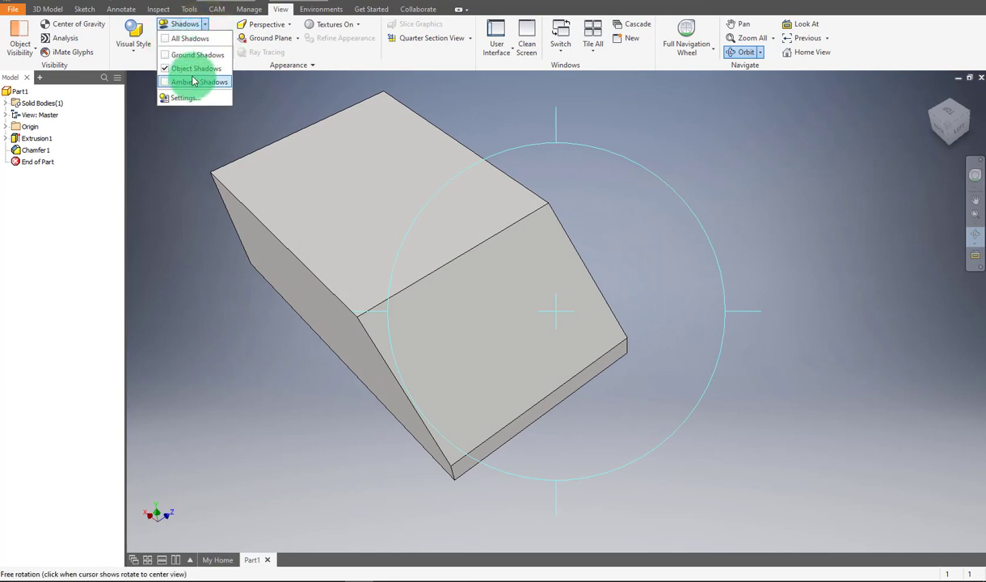
left_click(202, 55)
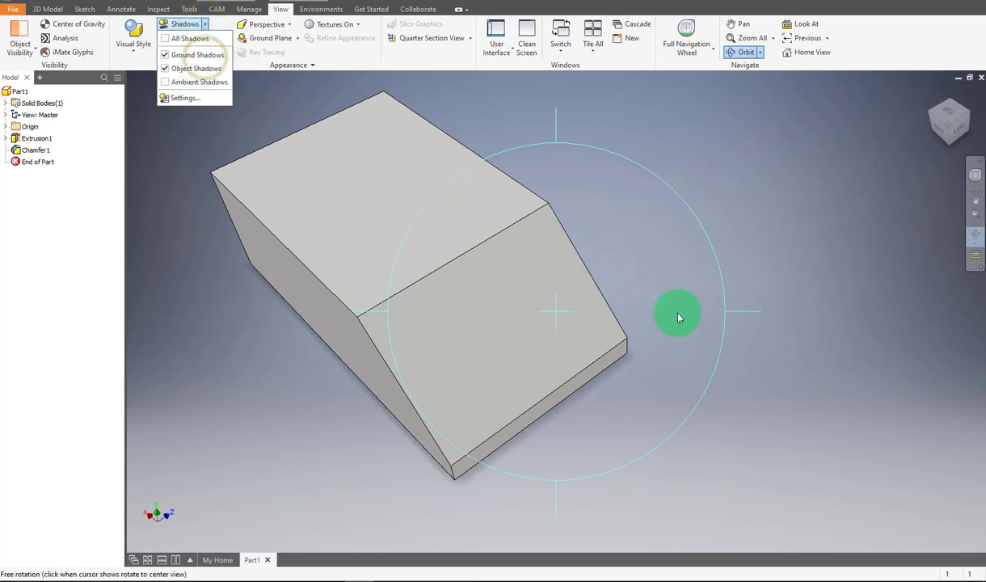
left_click(642, 275)
left_click_drag(640, 277, 421, 274)
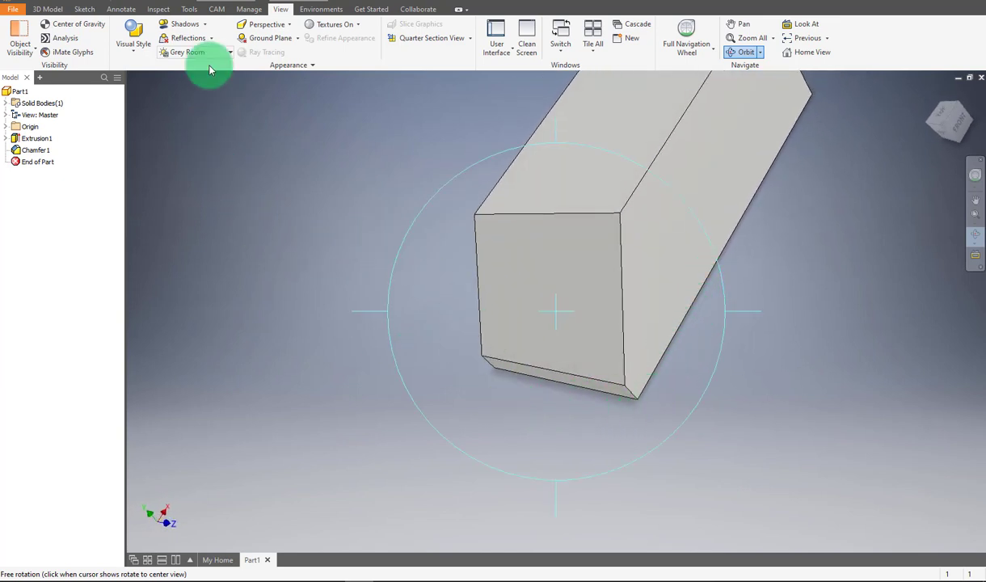
Turn on All Shadows and orbit the block to view its top, back and chamfered faces
left_click(206, 24)
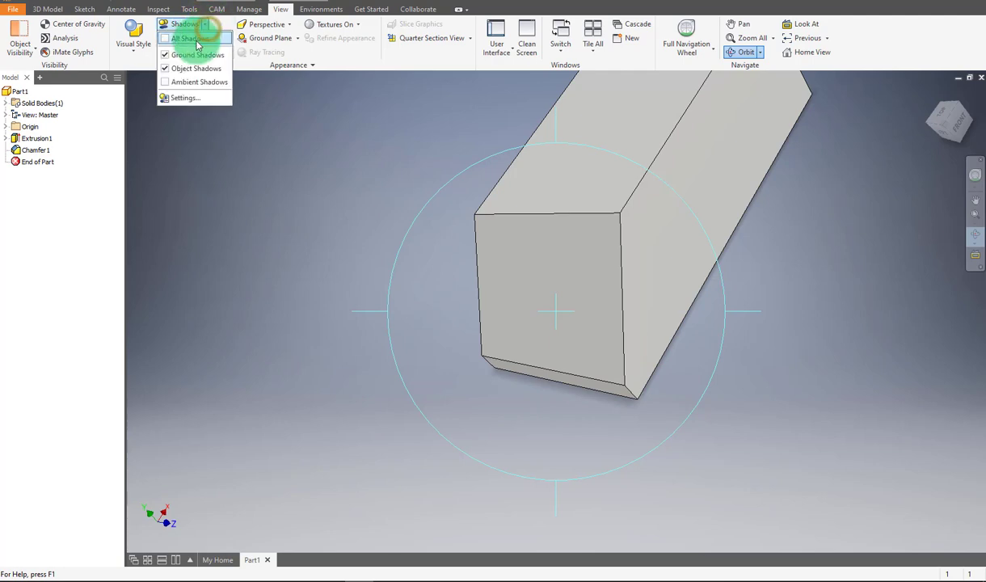
left_click(196, 43)
left_click(297, 258)
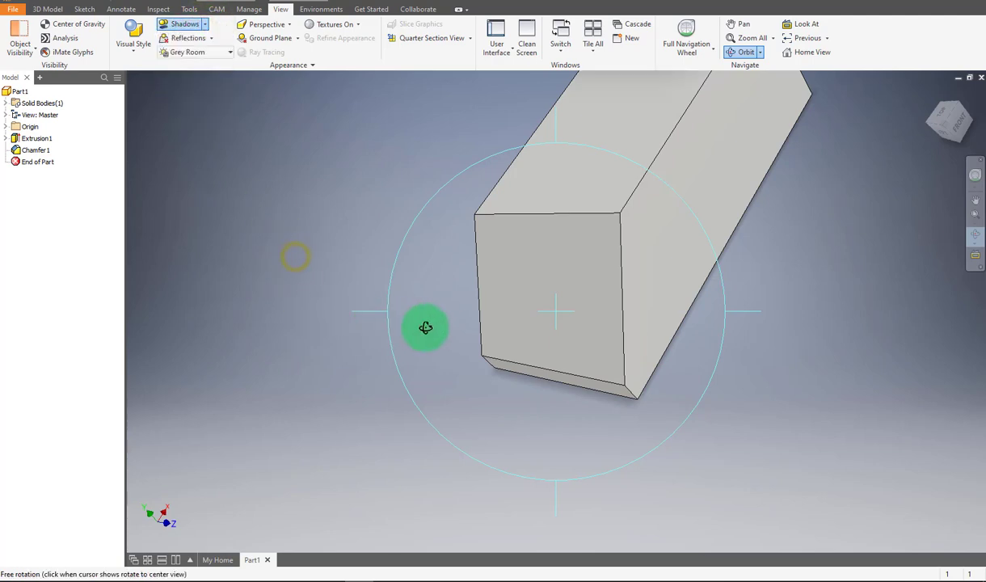
left_click_drag(425, 327, 594, 85)
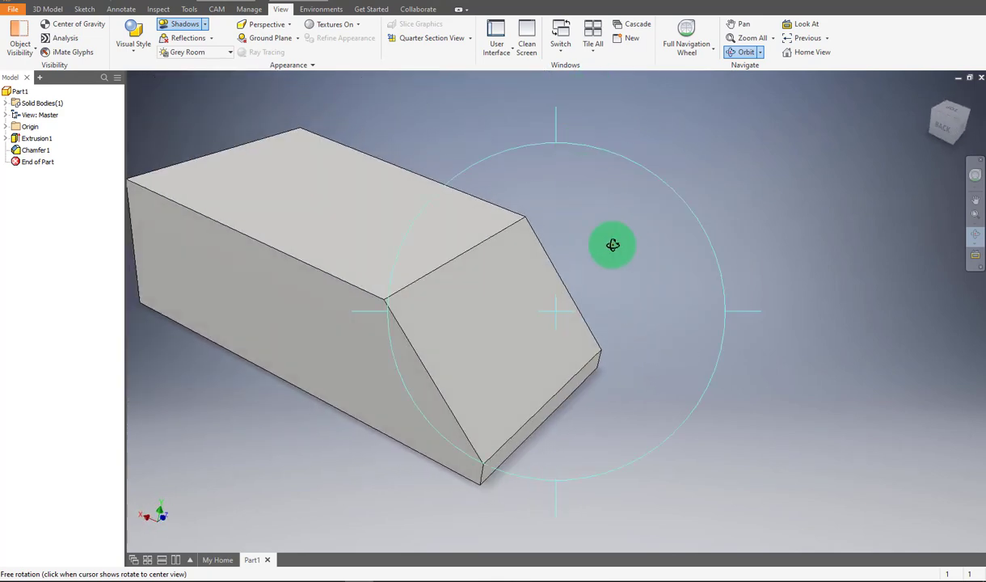
left_click_drag(612, 245, 584, 242)
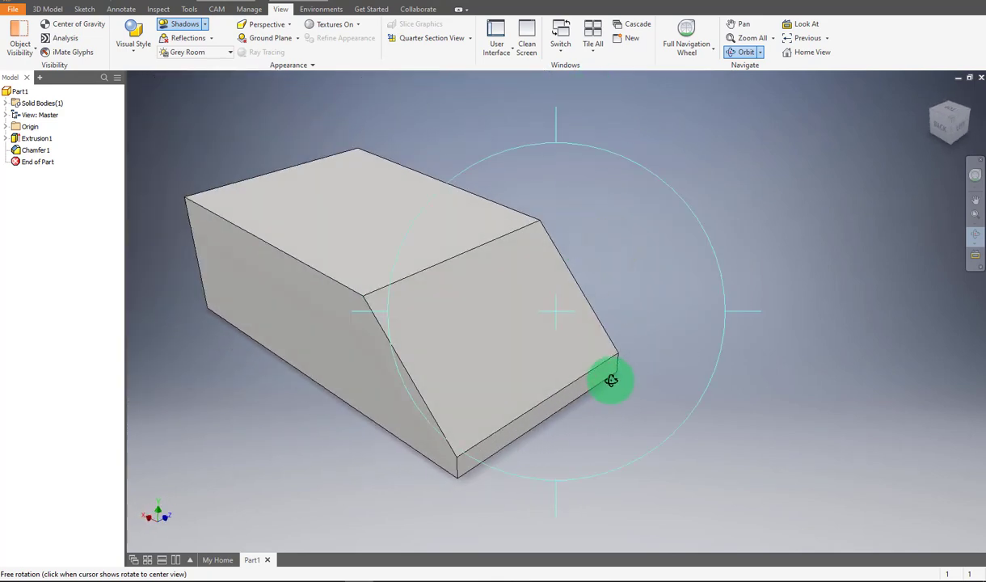
middle_click_drag(535, 386, 615, 336)
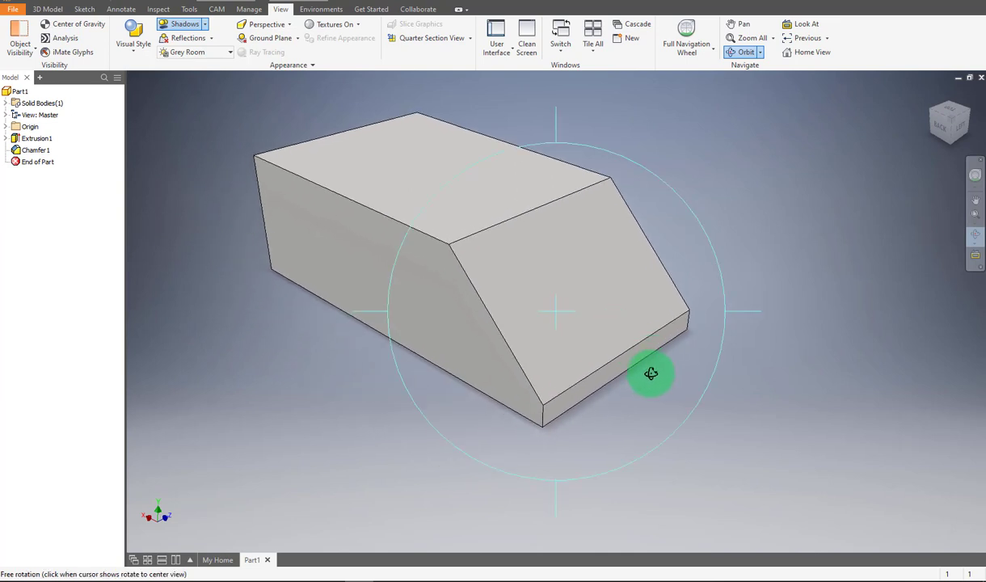
Turn on Reflections and orbit the block to view its mirror image on the ground
left_click(211, 39)
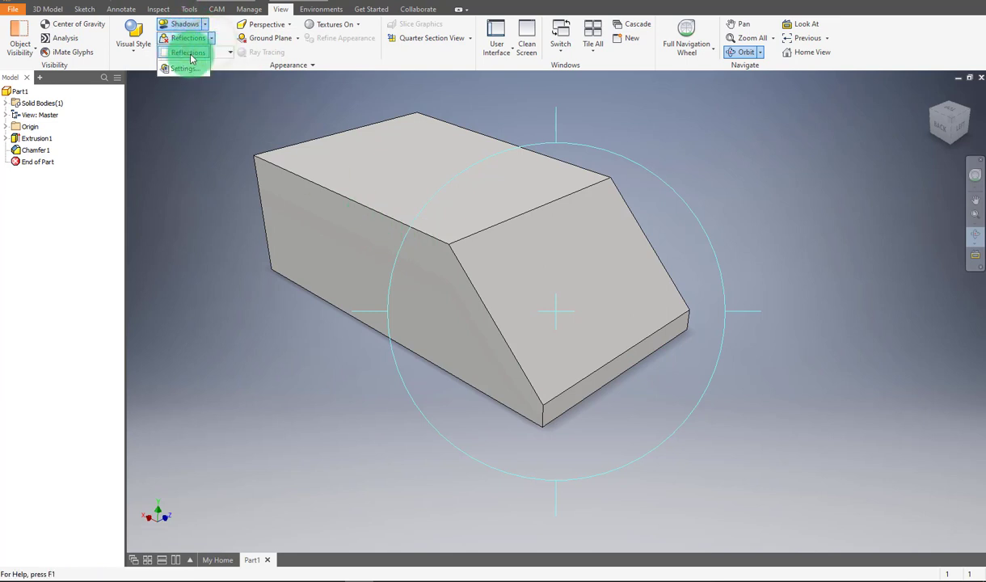
left_click(186, 57)
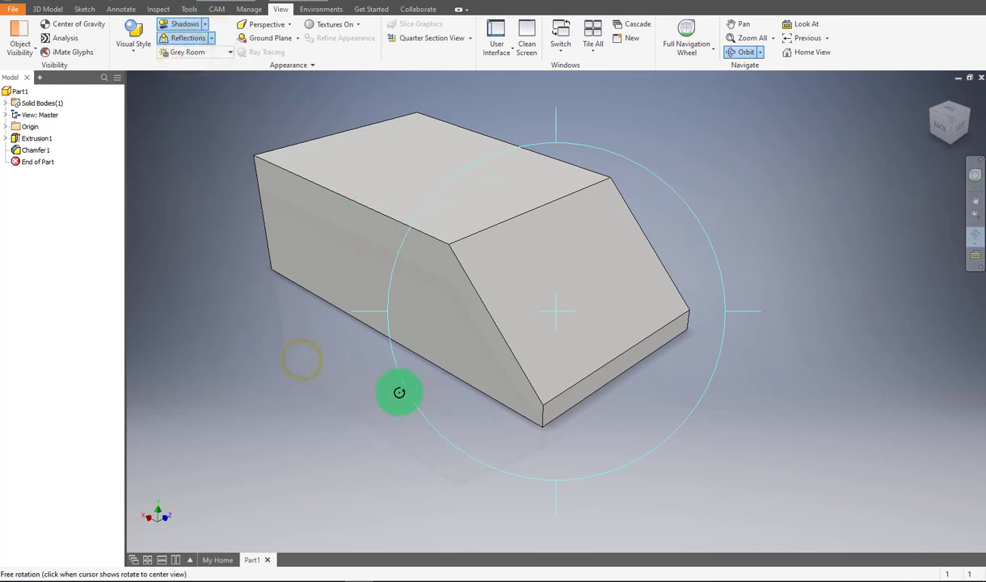
left_click_drag(476, 365, 242, 285)
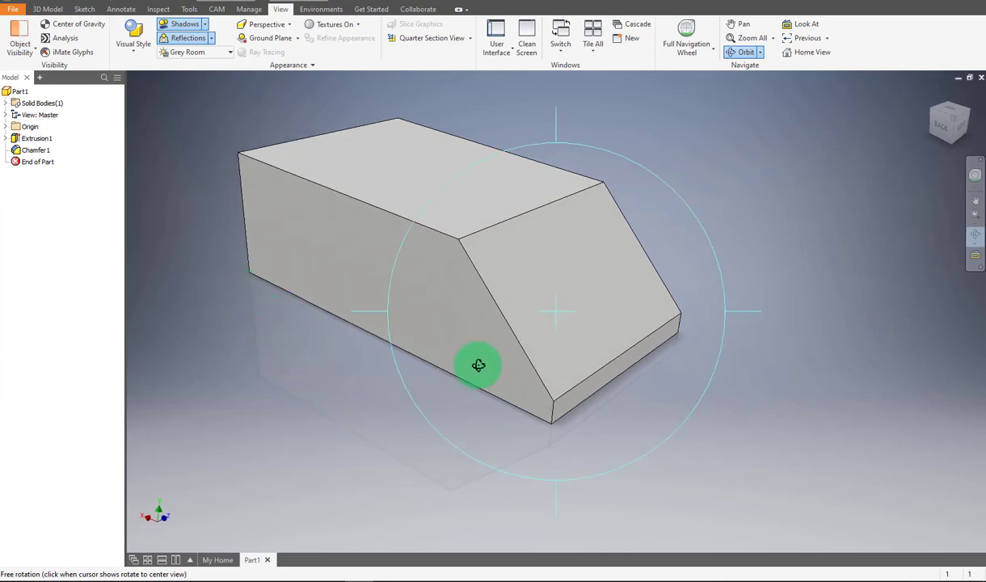
Switch the block's visual style to Shaded so it displays without edges
left_click(133, 41)
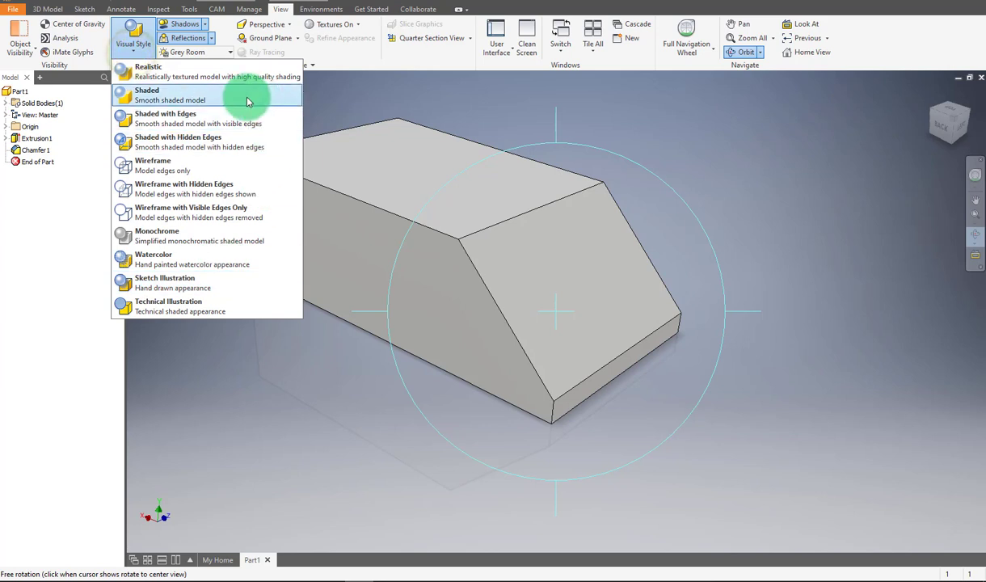
left_click(159, 97)
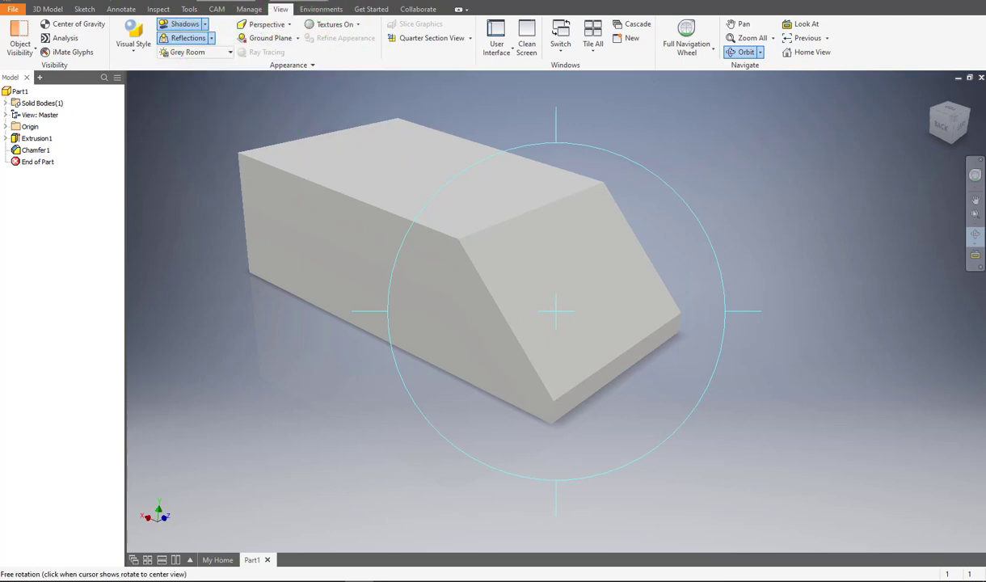
Add Visual Styles to the navigation bar and use it to set the display to Shaded with edges
right_click(979, 272)
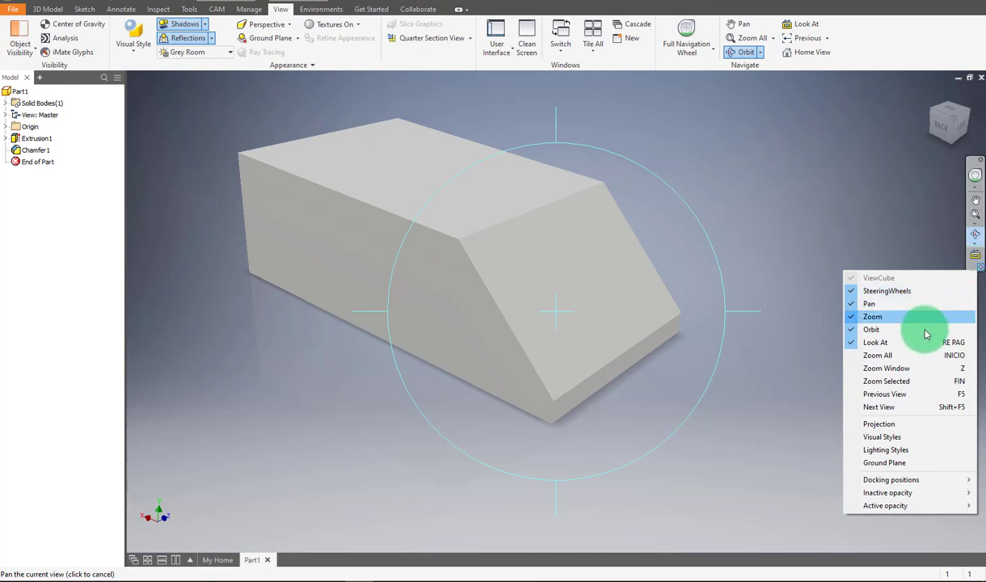
left_click(884, 441)
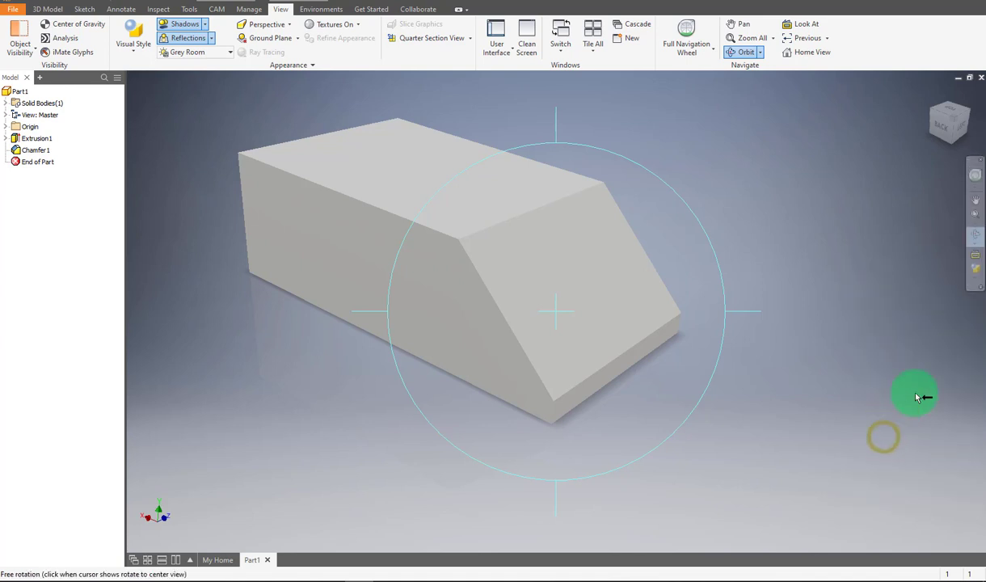
left_click(976, 279)
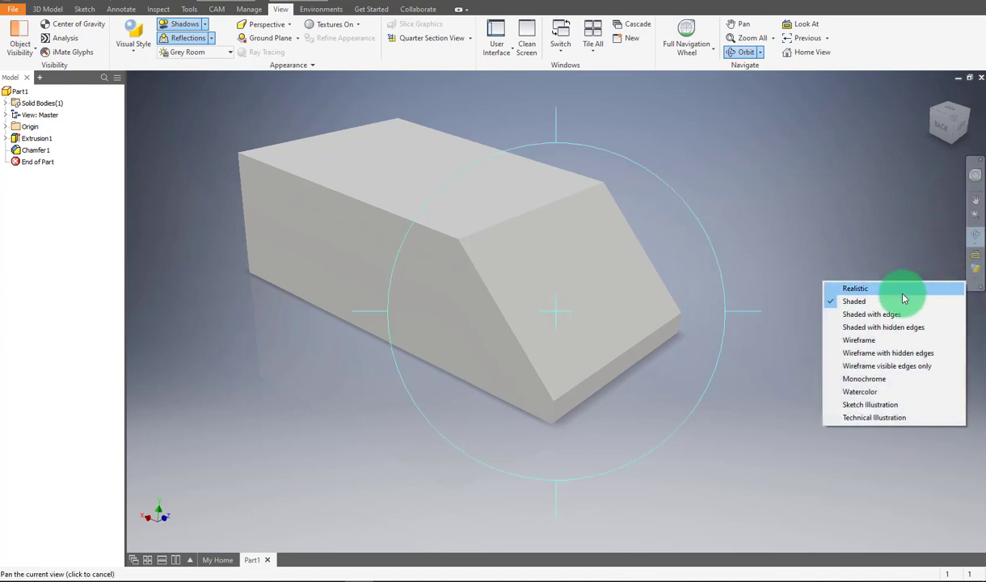
left_click(873, 315)
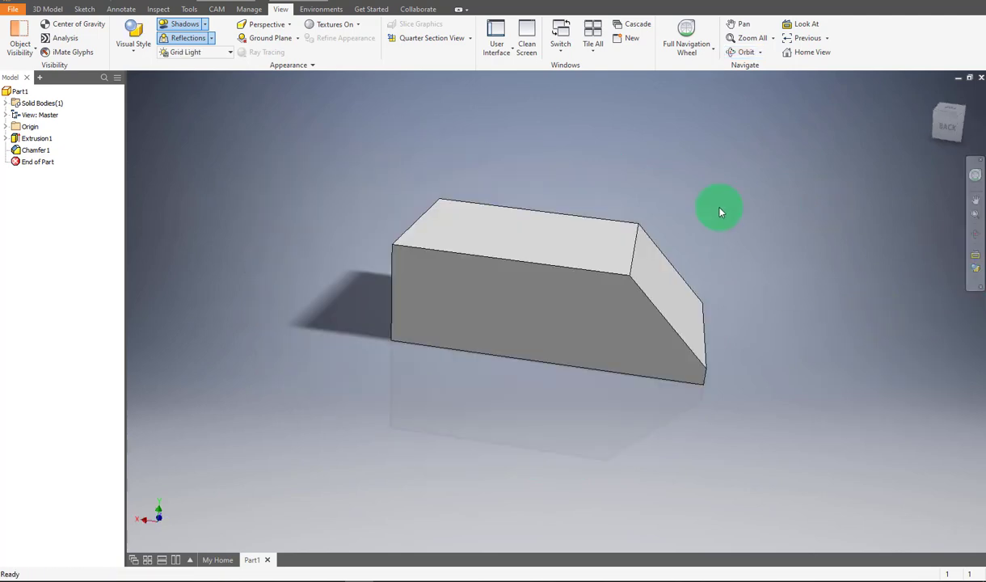
left_click_drag(726, 219, 707, 230)
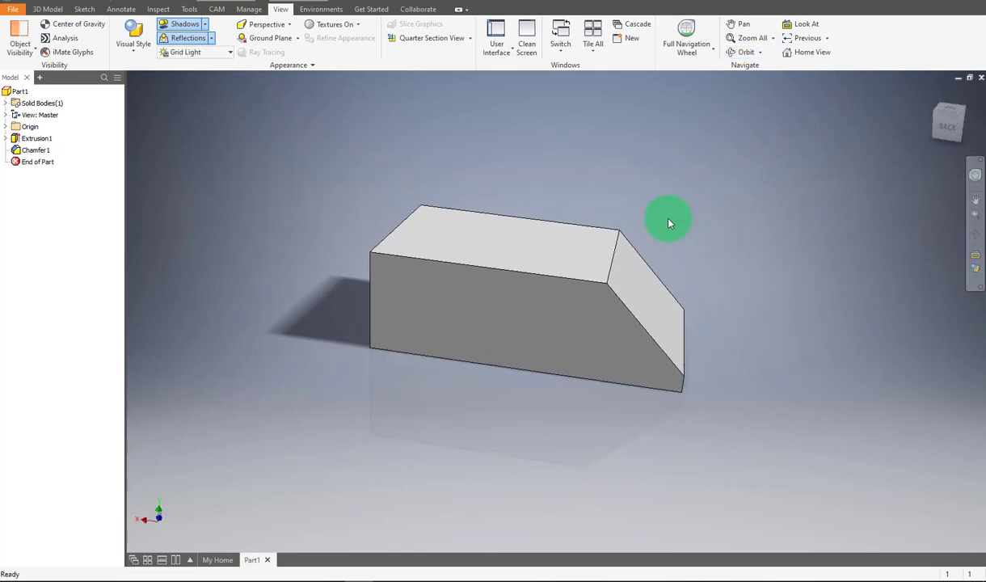
Undock the Model browser, move it around over the graphics area, and dock it back in its original place
left_click_drag(75, 78, 375, 188)
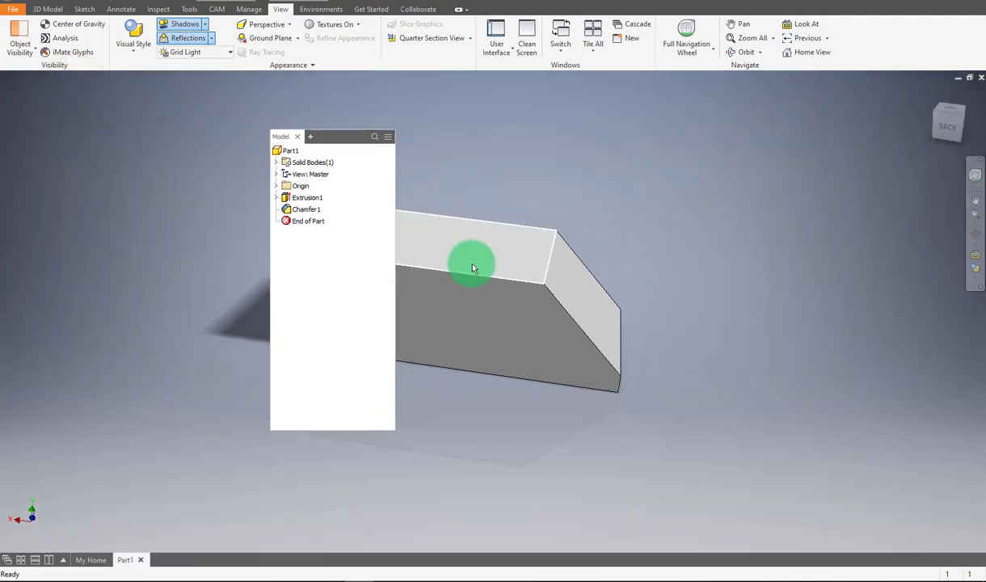
left_click_drag(343, 144, 975, 269)
left_click_drag(962, 67, 160, 137)
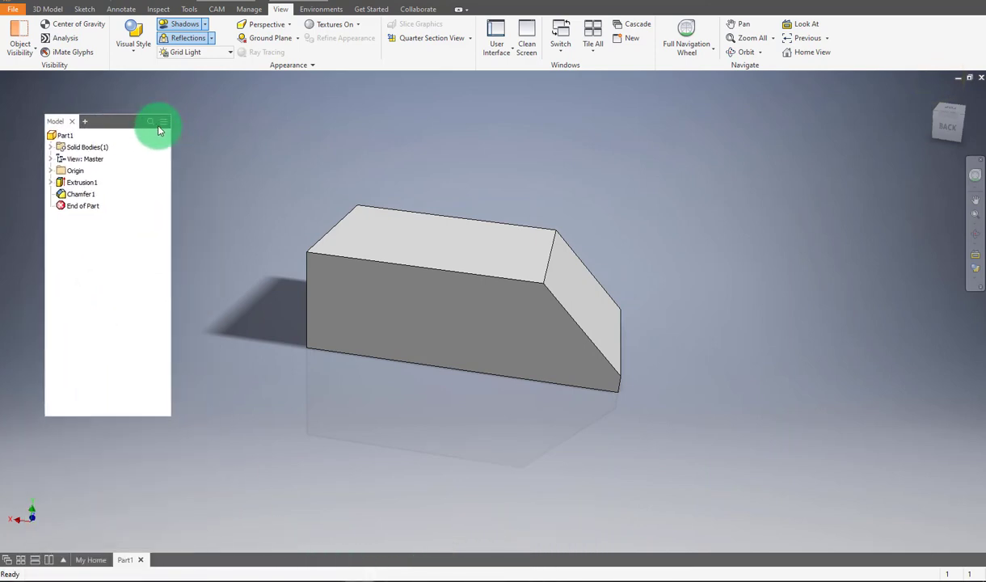
left_click(162, 122)
left_click(117, 245)
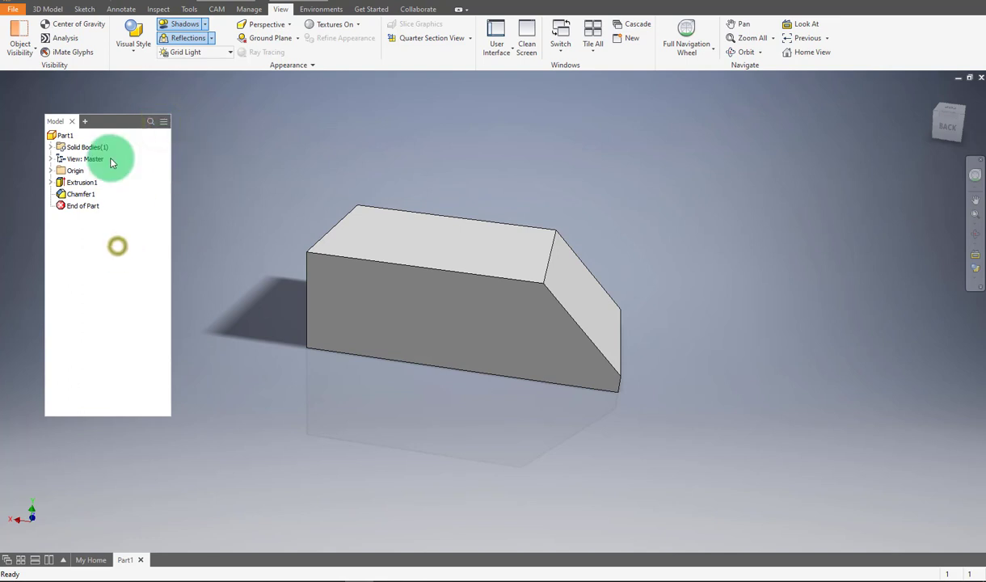
left_click_drag(109, 121, 12, 96)
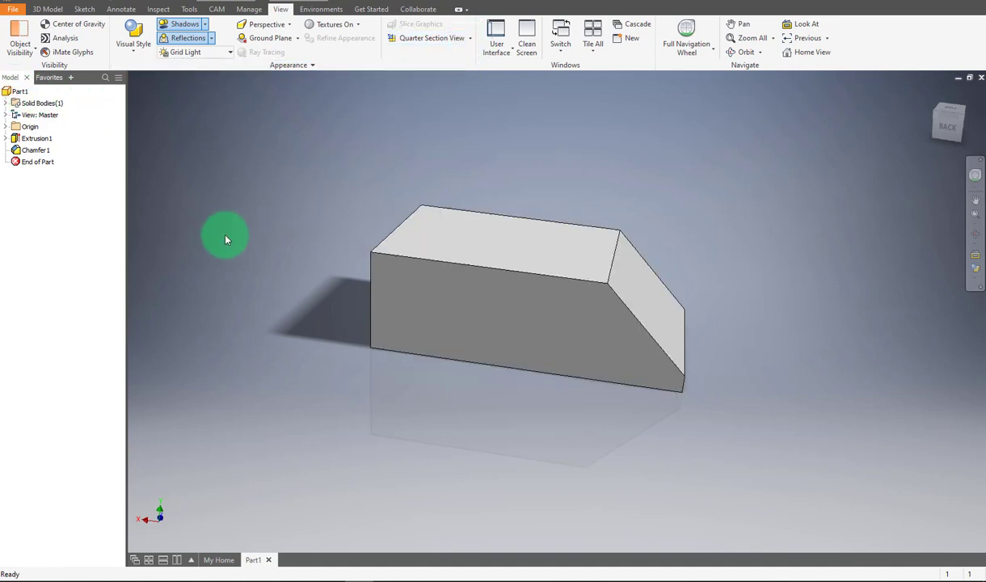
Save the part in the workspace folder under the file name BLOCK
middle_click_drag(305, 257, 315, 266)
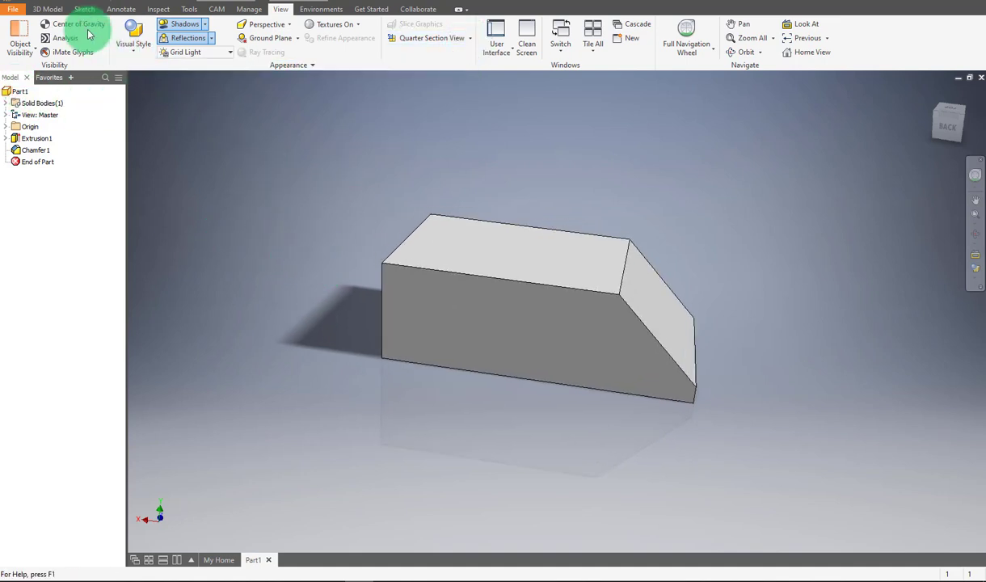
key("ctrl+s")
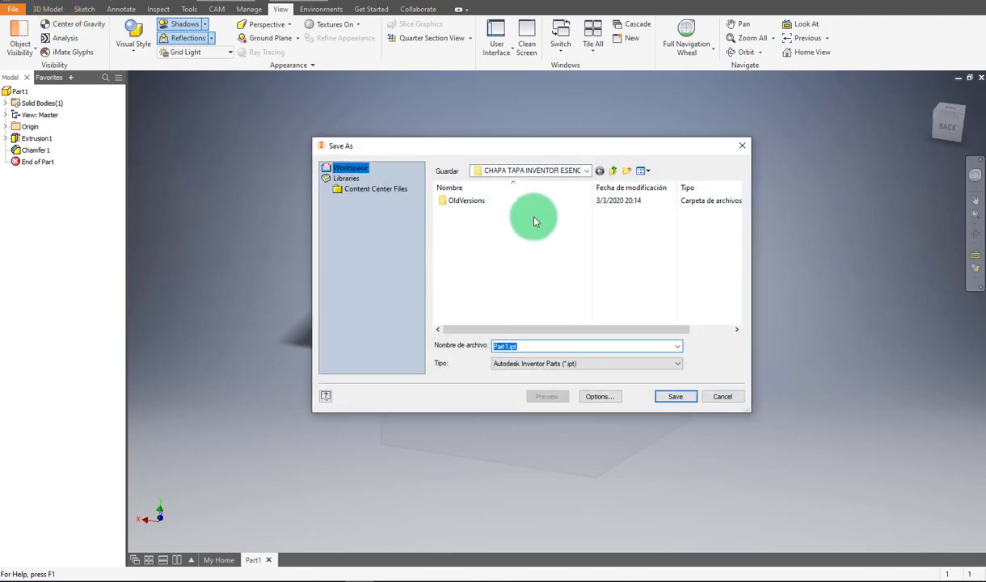
left_click_drag(507, 151, 475, 162)
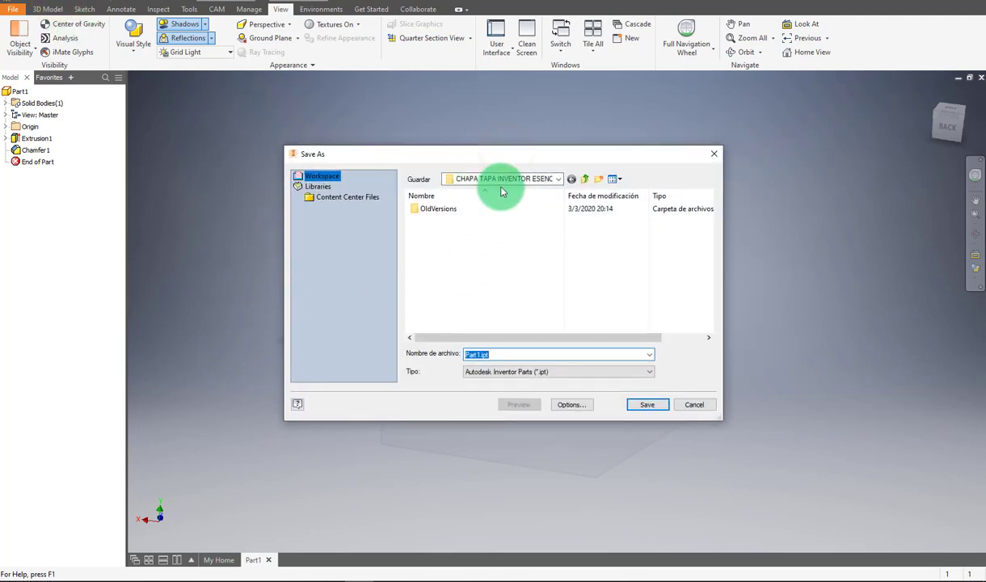
left_click(484, 356)
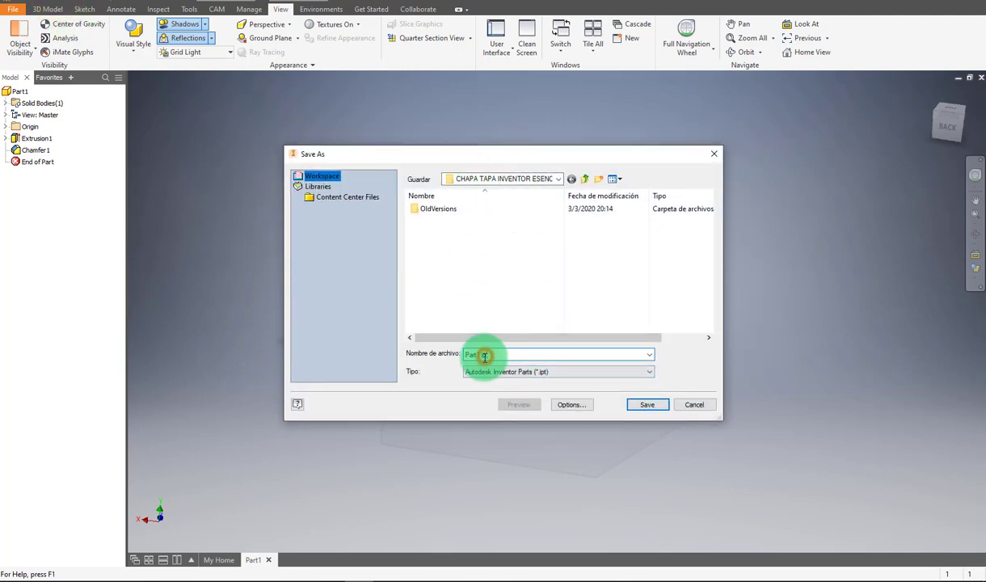
left_click_drag(482, 354, 429, 363)
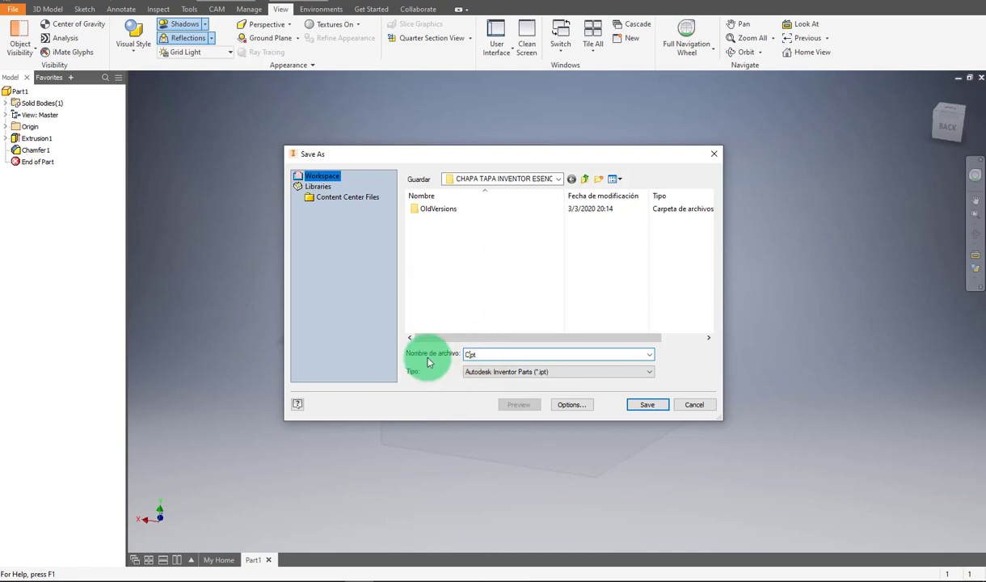
type("BLOCK")
left_click(660, 406)
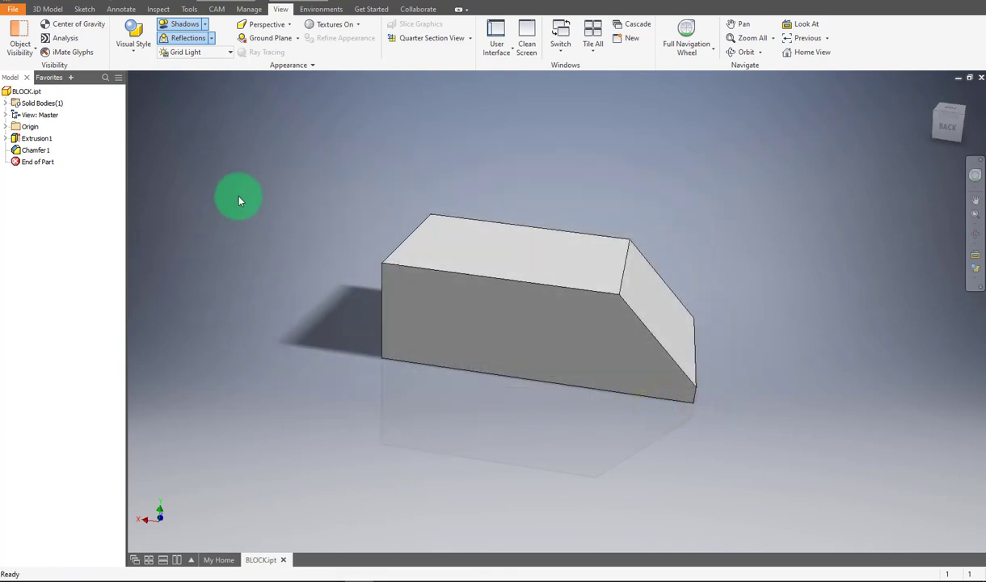
Examine the Solid Bodies folder with the features of Solid1 and the view representations listed under View: Master
left_click(36, 93)
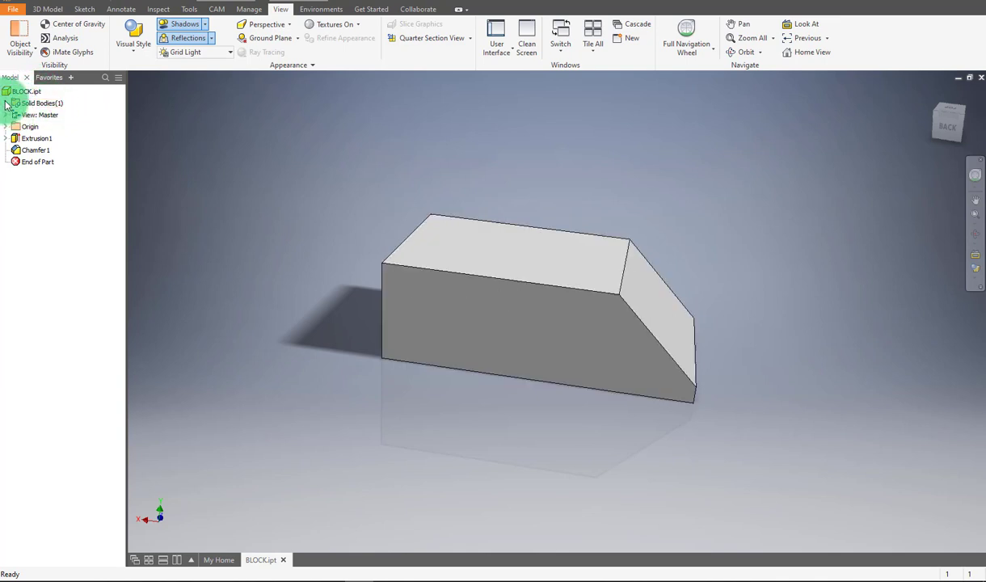
left_click(7, 104)
left_click(14, 114)
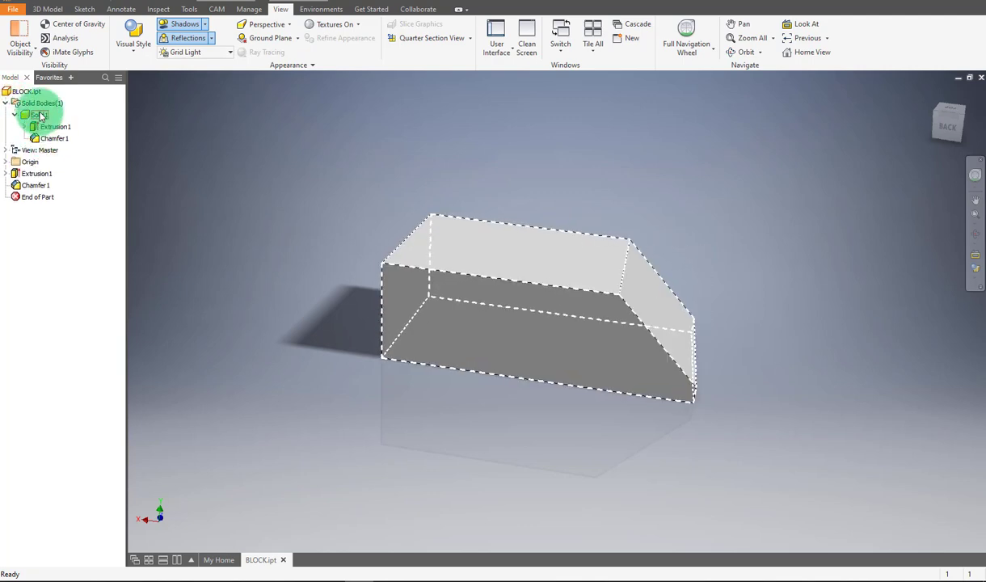
left_click(40, 115)
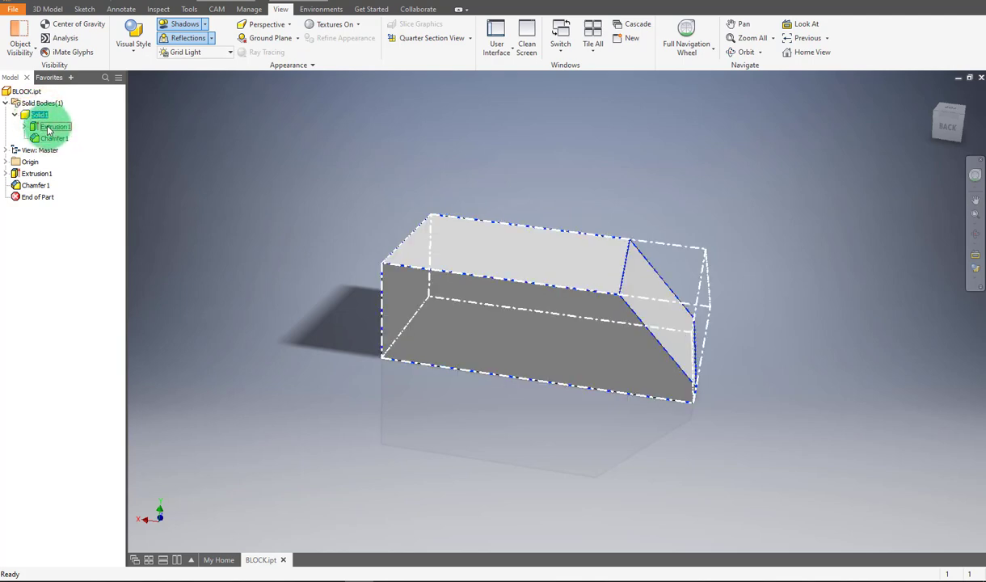
left_click(15, 116)
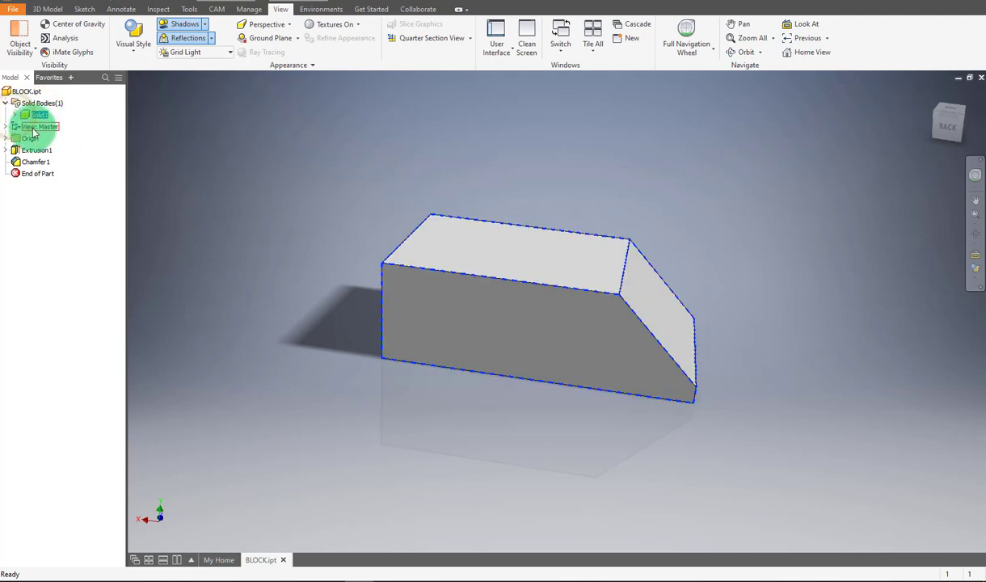
left_click(6, 127)
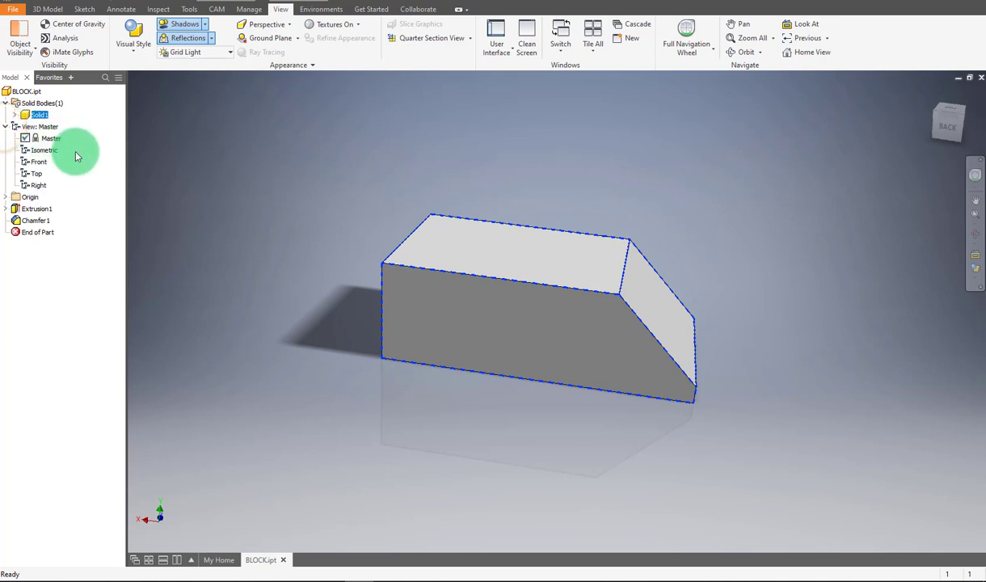
left_click(528, 352)
left_click(240, 245)
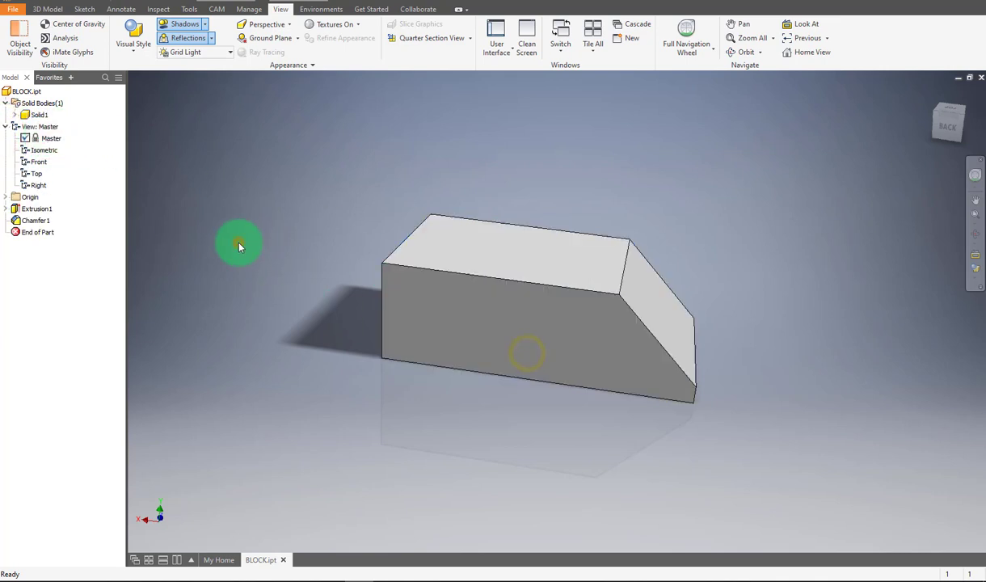
middle_click_drag(336, 230, 330, 249)
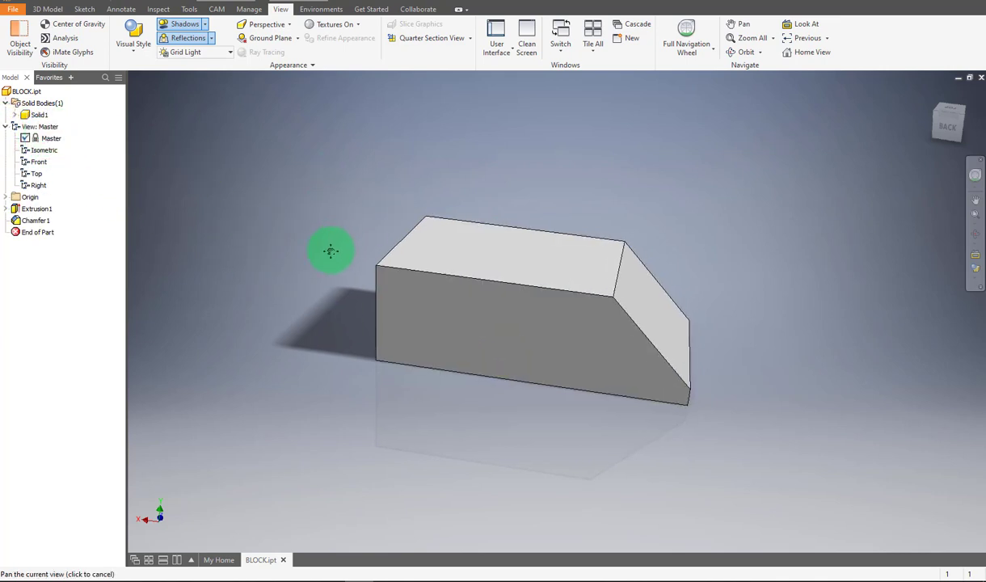
left_click(6, 127)
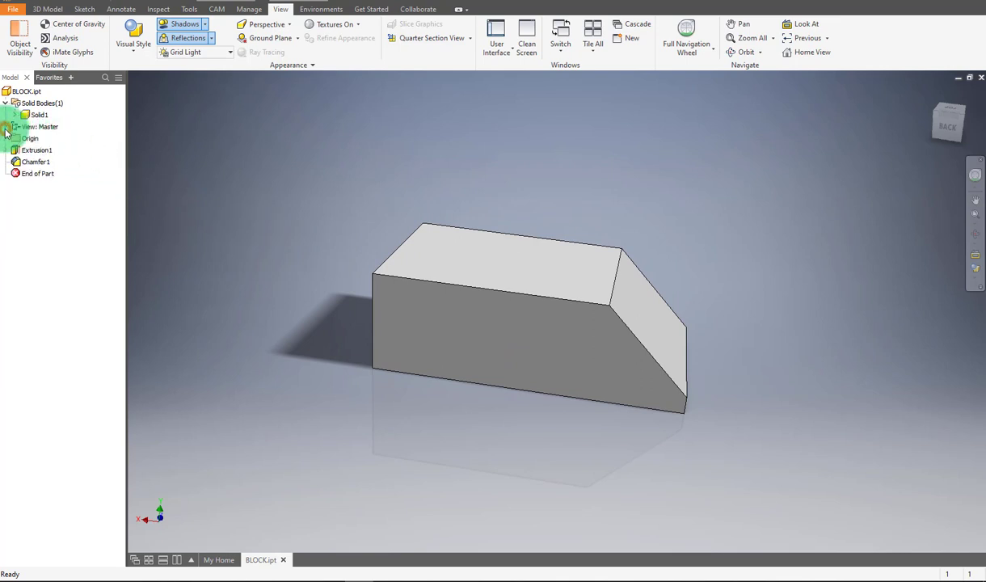
Examine the Origin folder's planes, axes and center point, and the available options for creating work planes, axes and points
left_click(6, 138)
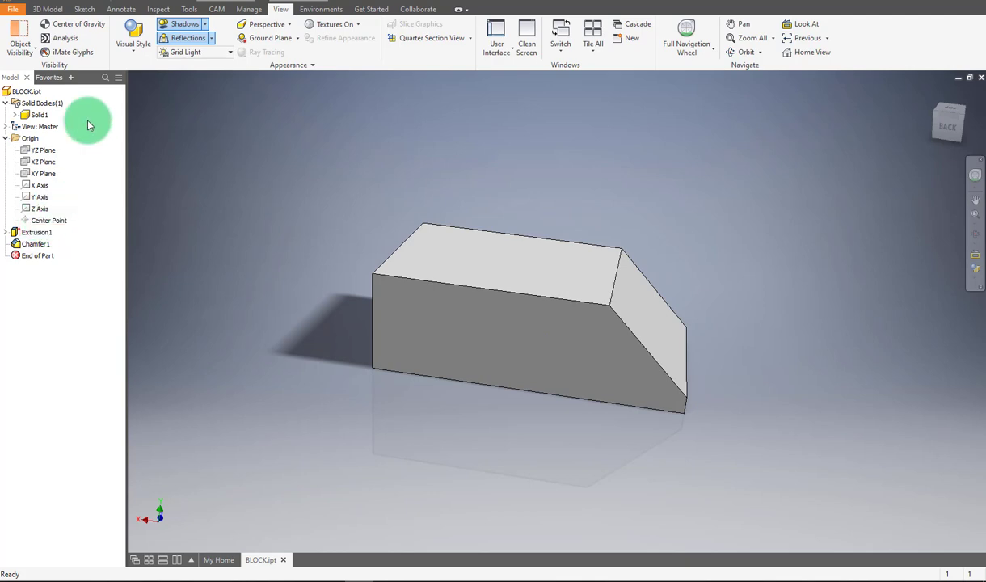
left_click(49, 9)
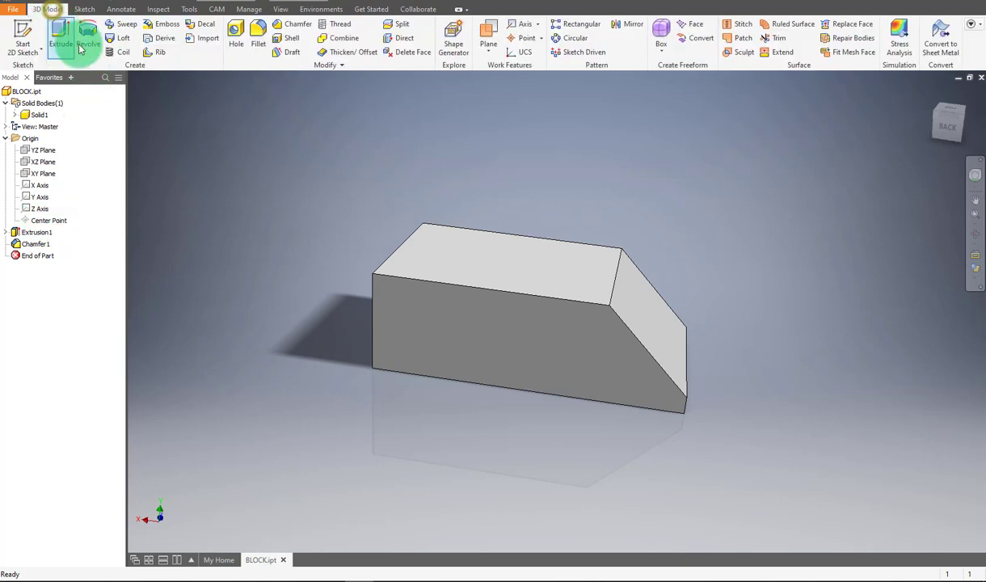
left_click(487, 61)
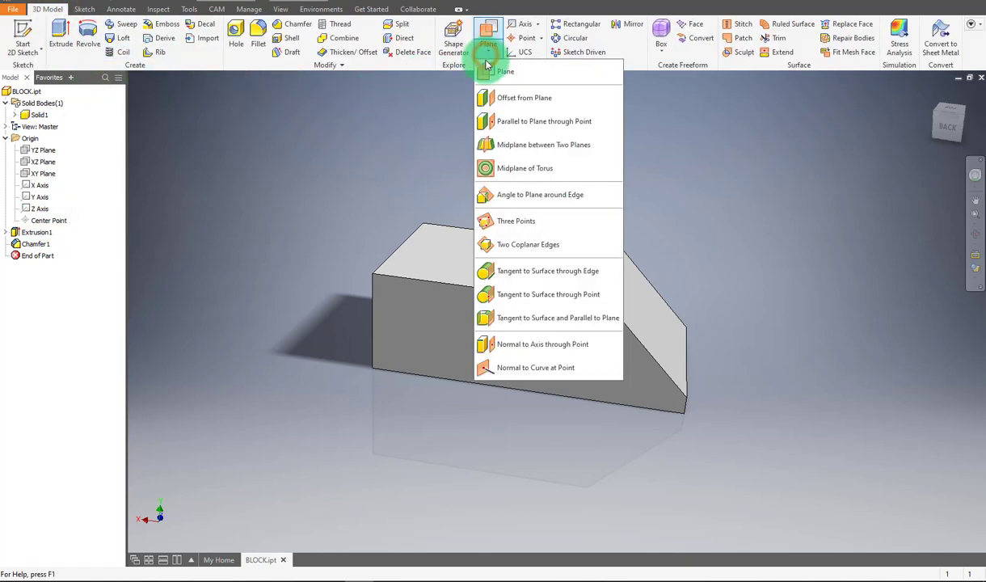
left_click(538, 25)
left_click(539, 36)
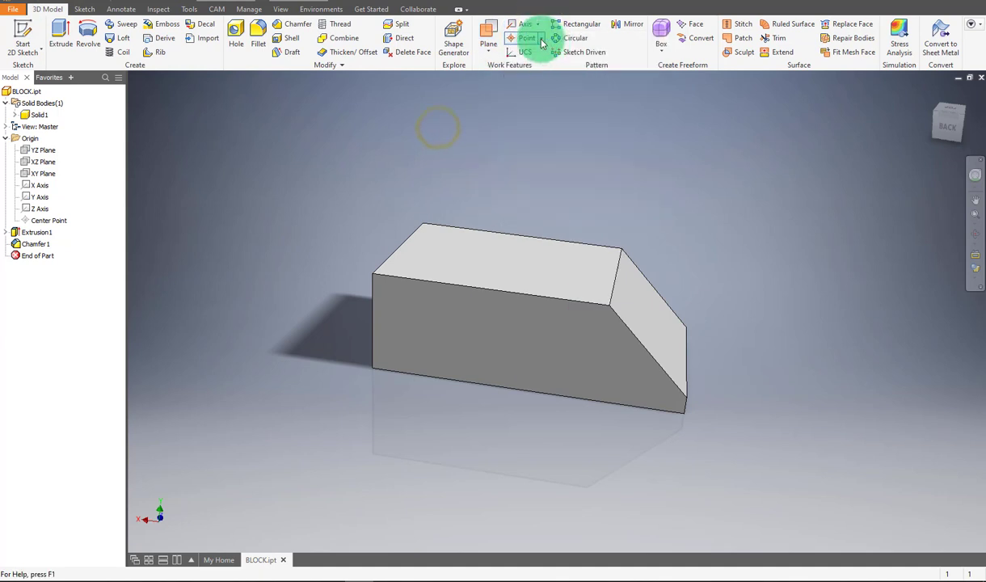
left_click(541, 38)
left_click(540, 38)
left_click(437, 152)
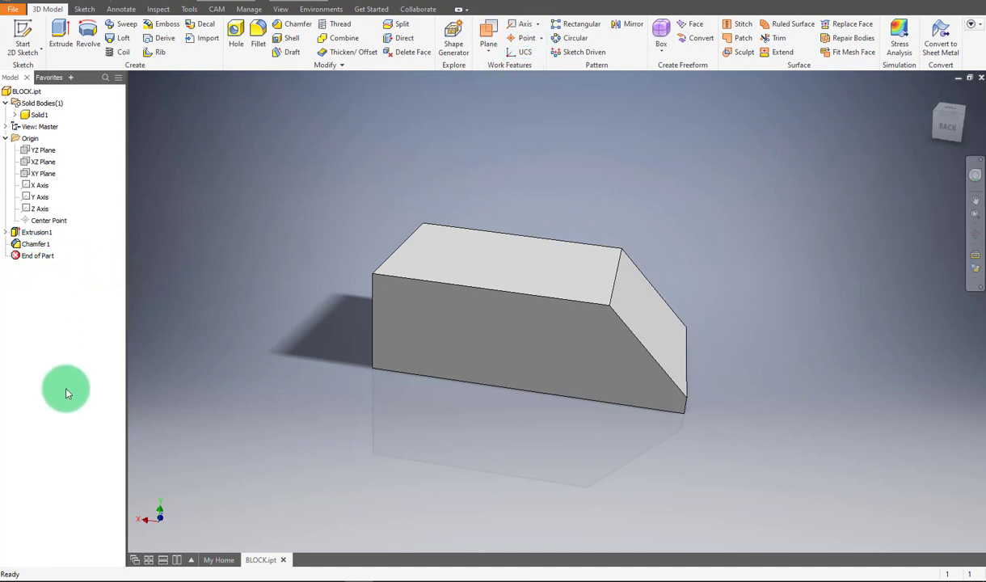
Collapse the Origin folder and look up the sketch that Extrusion1 is based on
left_click(7, 138)
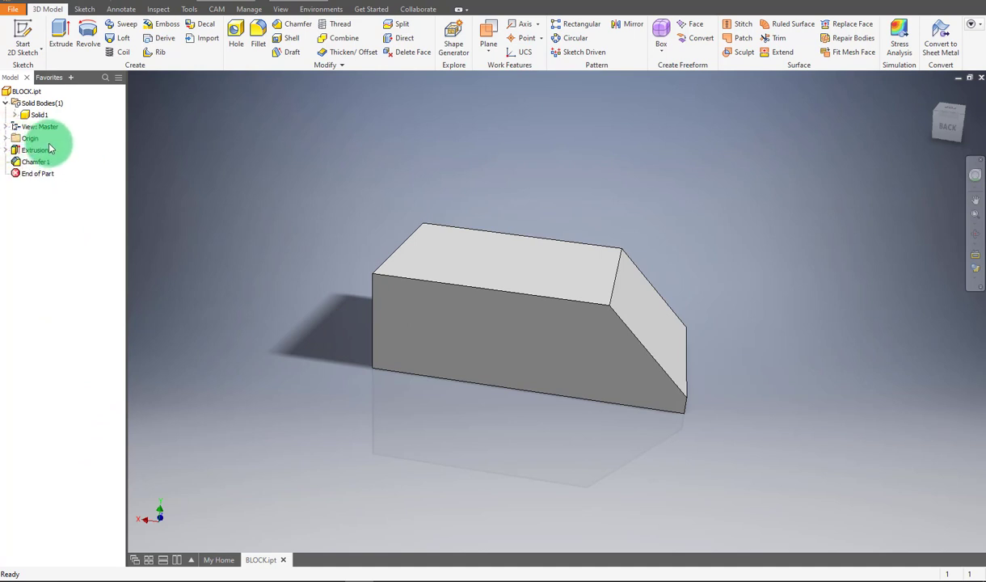
left_click(6, 151)
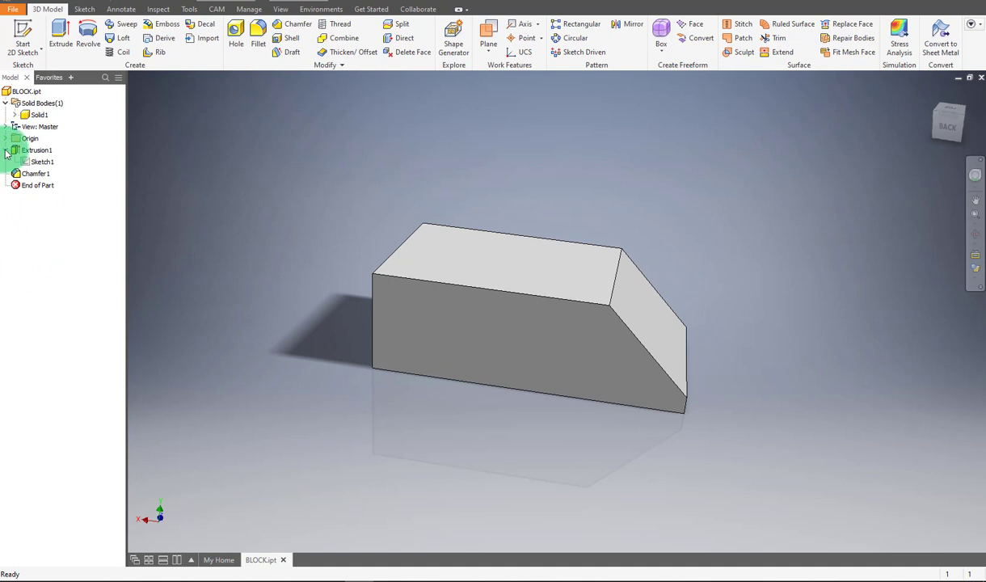
left_click(5, 152)
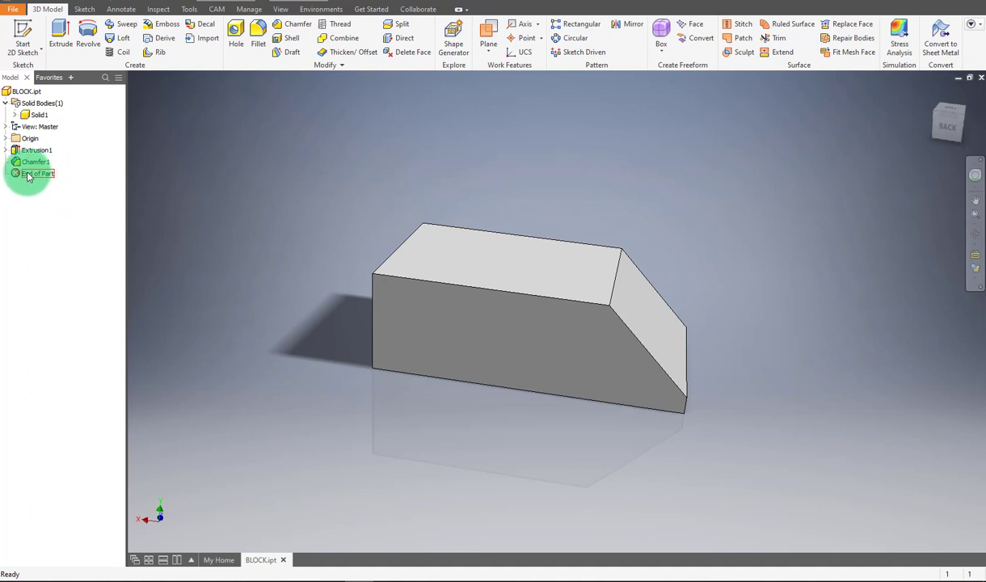
Roll the End of Part marker back above Chamfer1 to suppress the chamfer, and return it below Chamfer1
left_click_drag(36, 176, 65, 165)
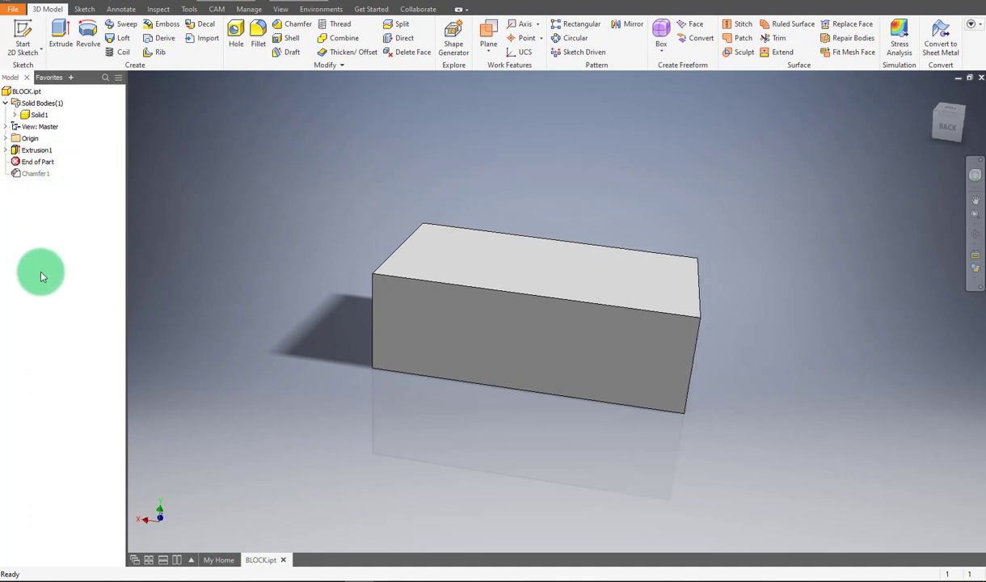
left_click(33, 163)
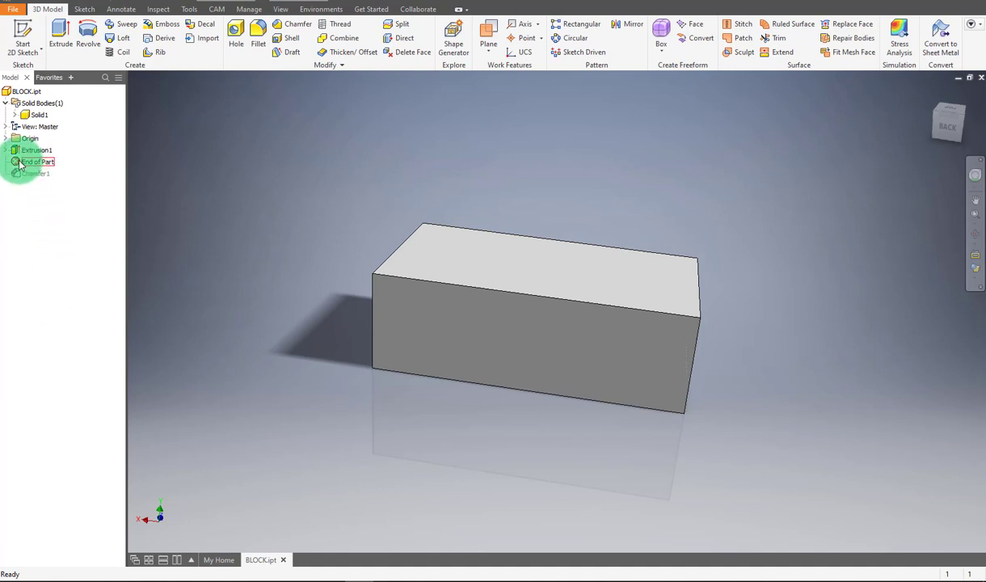
mouse_move(35, 169)
left_mouse_down()
mouse_move(27, 172)
mouse_move(37, 159)
mouse_move(35, 186)
left_mouse_up()
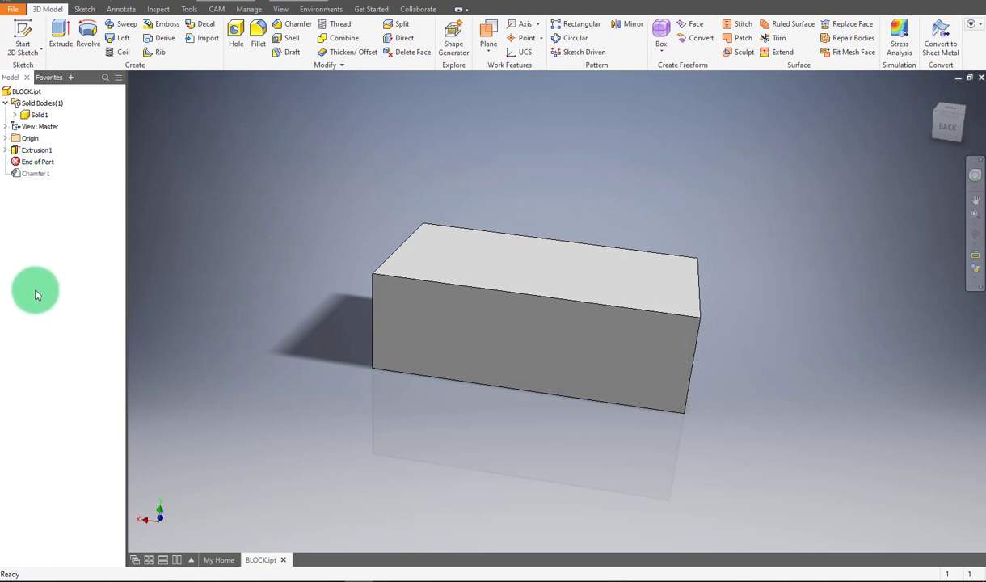
left_click(39, 163)
left_click_drag(39, 165, 45, 178)
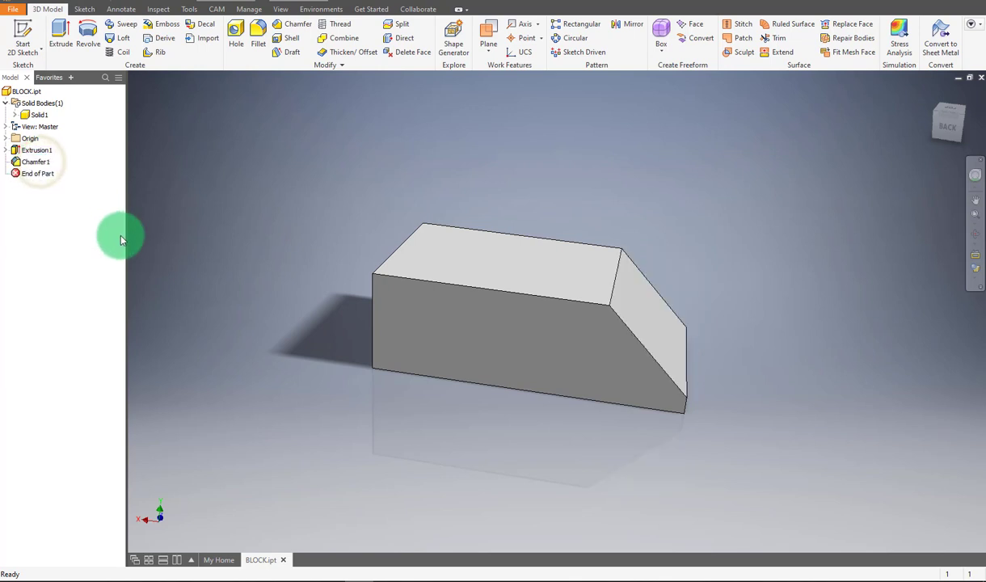
middle_click_drag(223, 319, 271, 278)
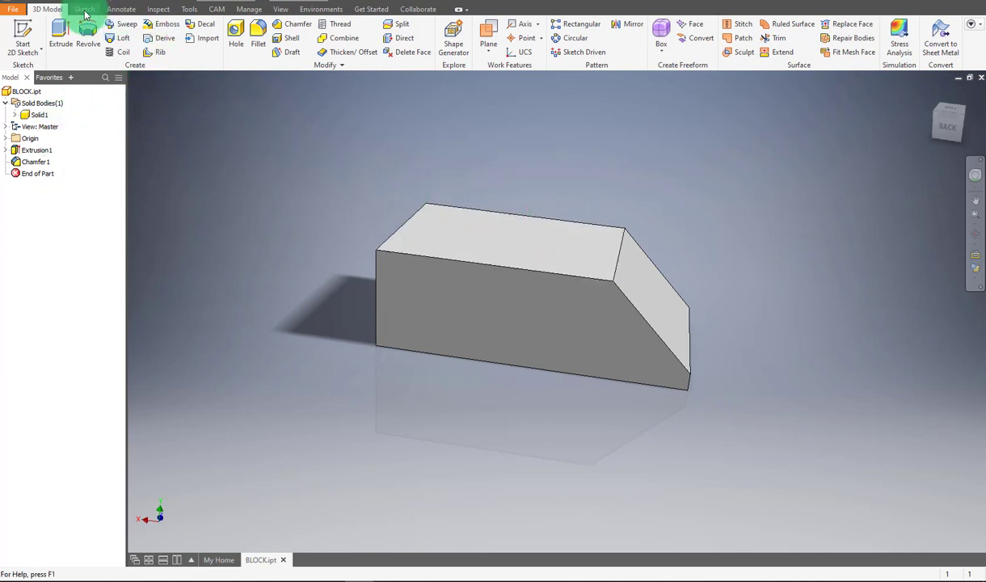
left_click(84, 9)
left_click(121, 9)
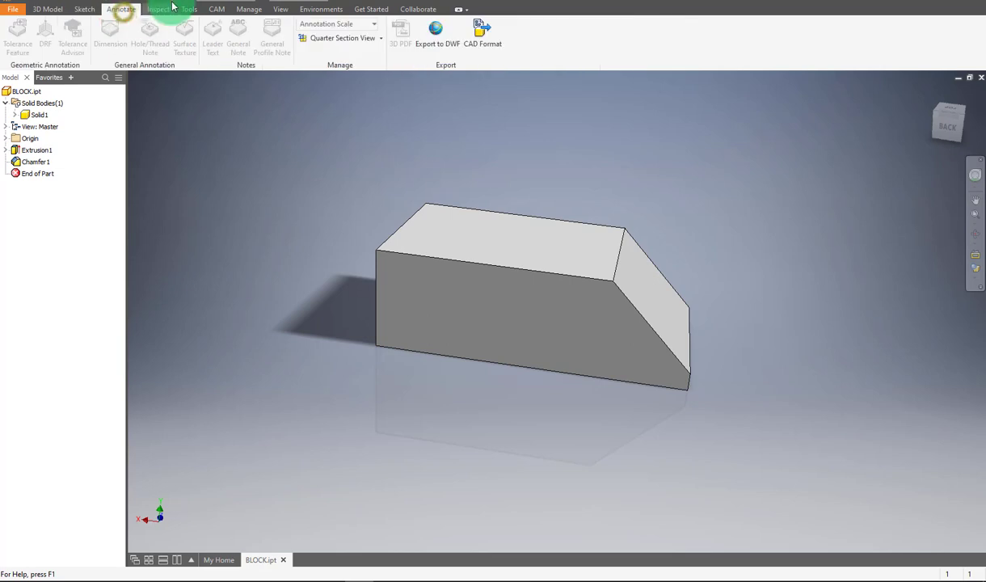
left_click(52, 9)
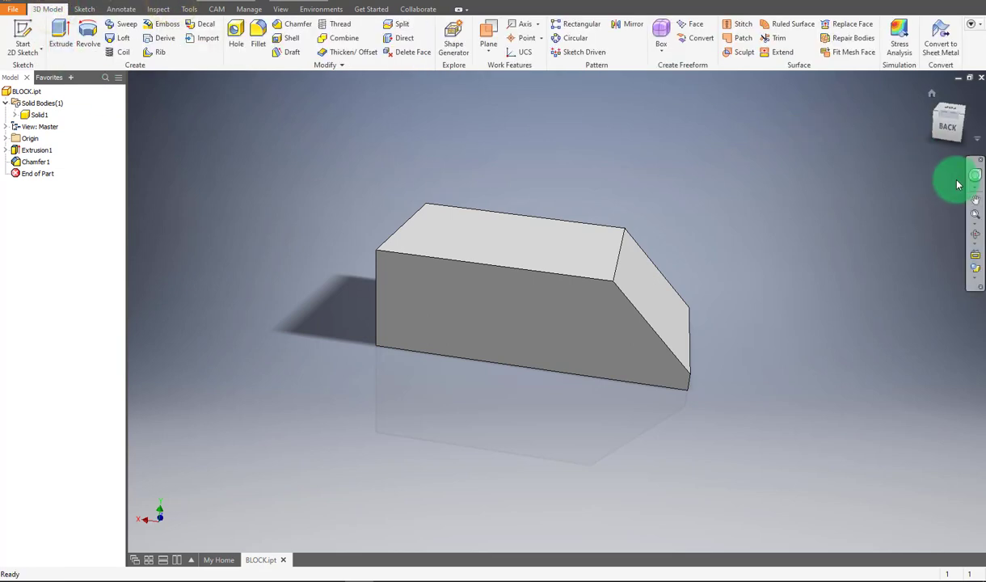